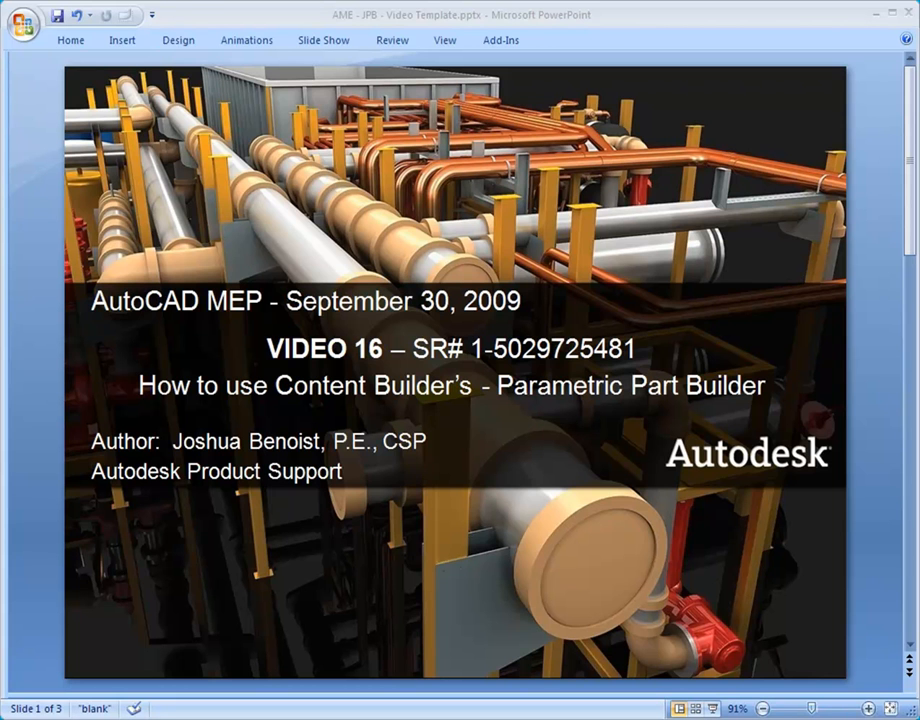
pyautogui.click(911, 605)
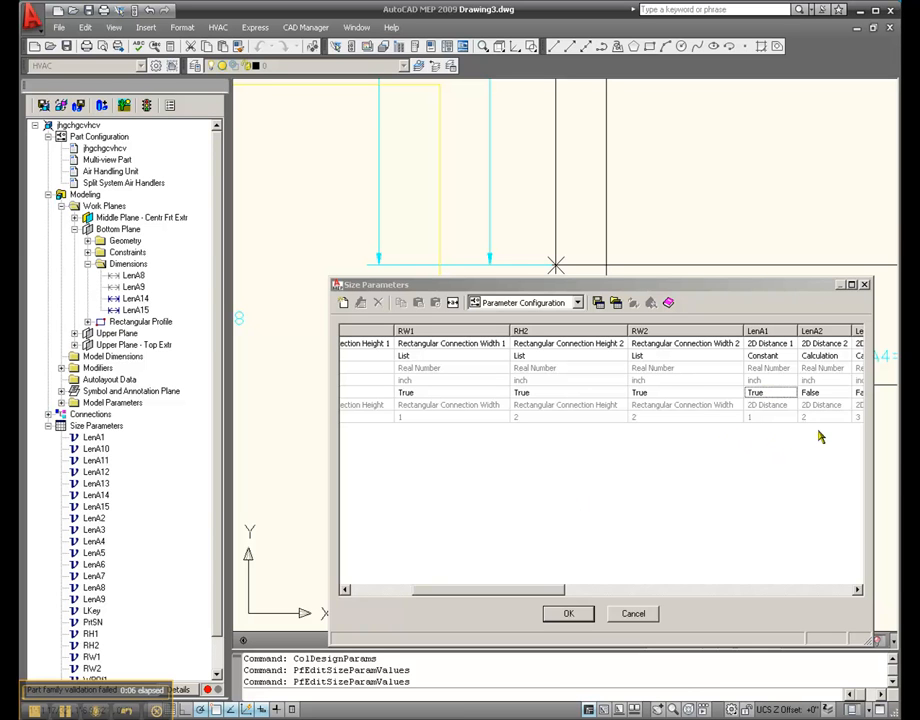
# Check the remaining LenA columns in the parameter configuration and accept the size parameters.
pyautogui.moveTo(551, 592); pyautogui.dragTo(623, 585)
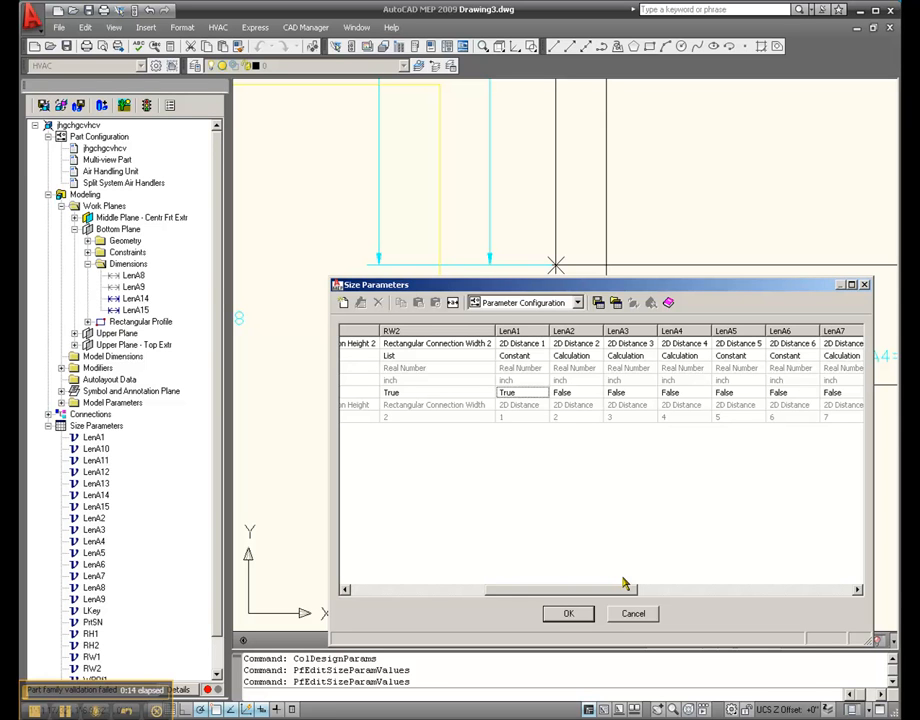
pyautogui.click(568, 614)
# Examine the work plane's dimensions and open the size parameters for editing in the Parameter Configuration view at the LenA columns.
pyautogui.scroll(-3, 392, 480)
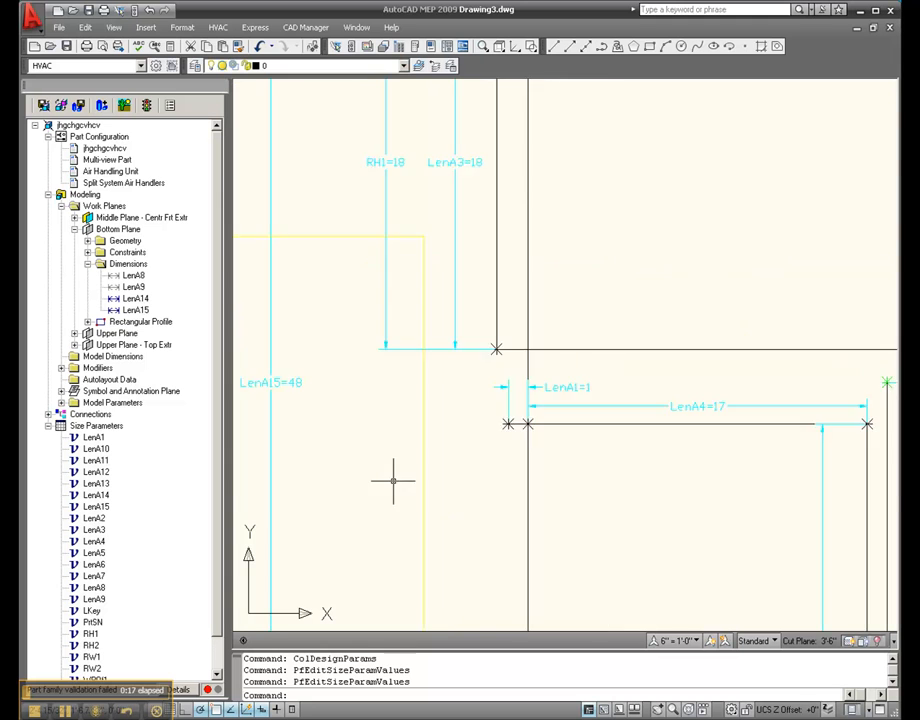
pyautogui.scroll(-2, 530, 270)
pyautogui.scroll(5, 643, 600)
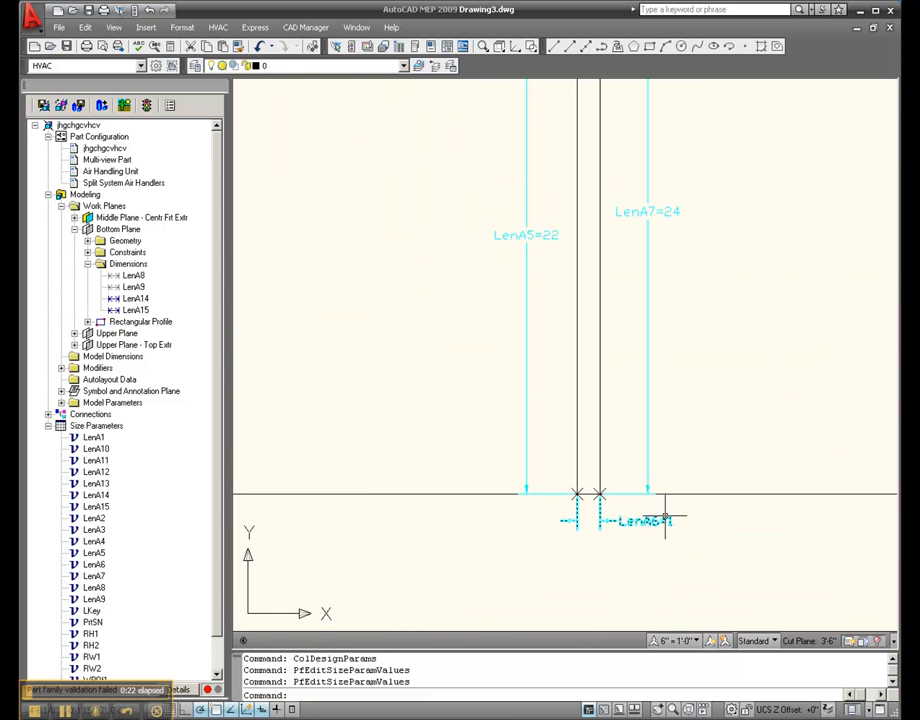
pyautogui.scroll(-2, 548, 585)
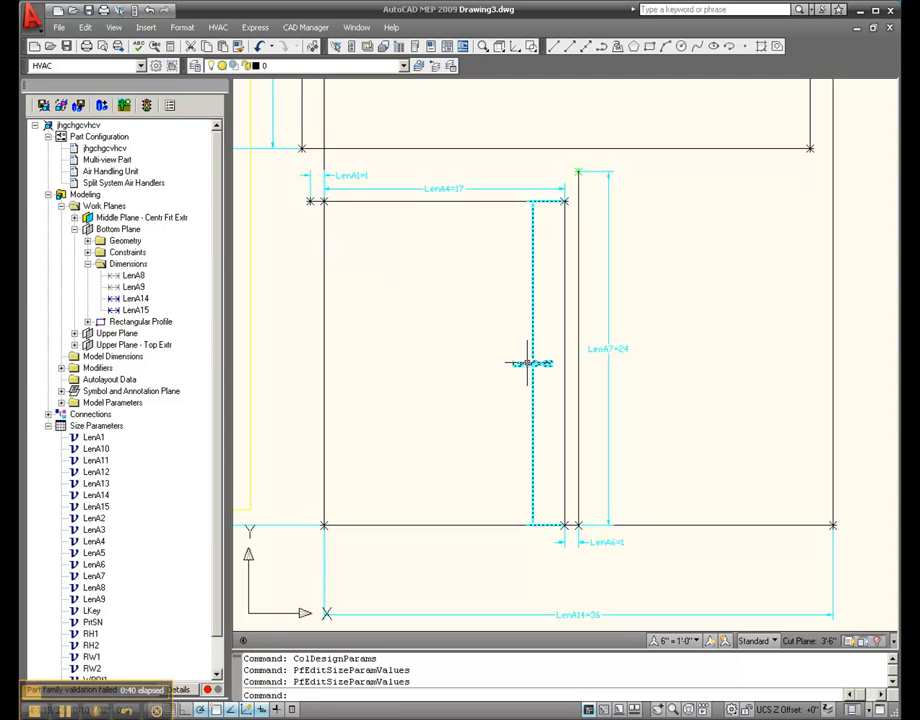
pyautogui.rightClick(92, 519)
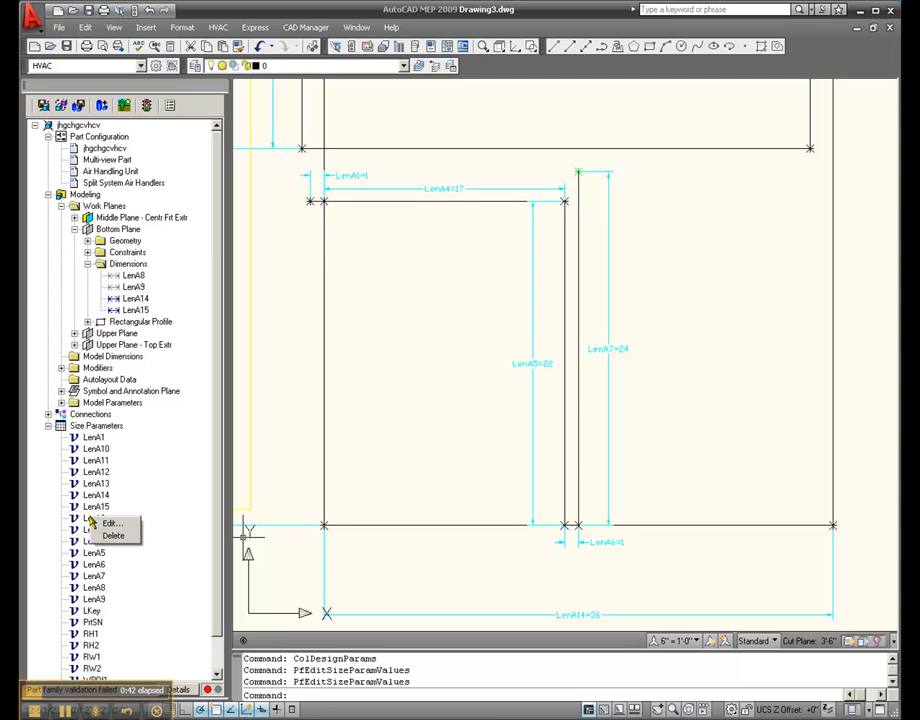
pyautogui.click(108, 524)
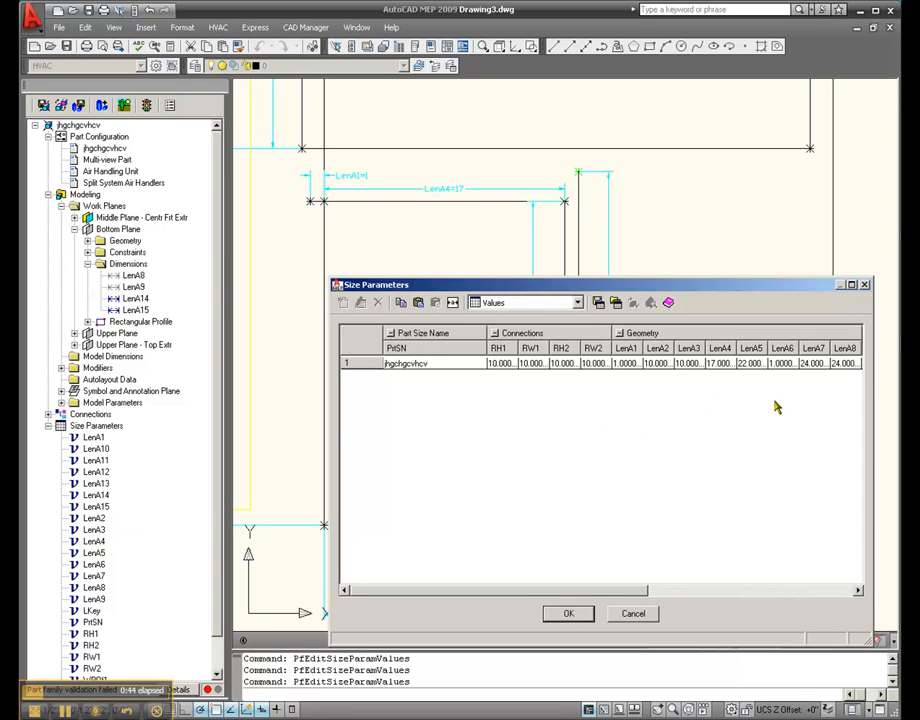
pyautogui.click(577, 302)
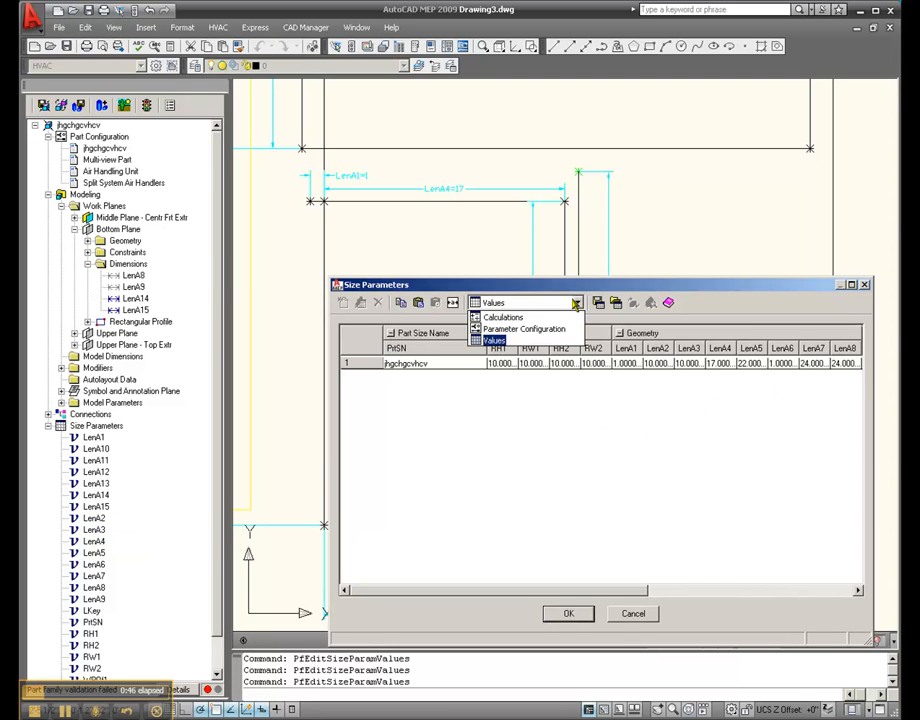
pyautogui.click(513, 330)
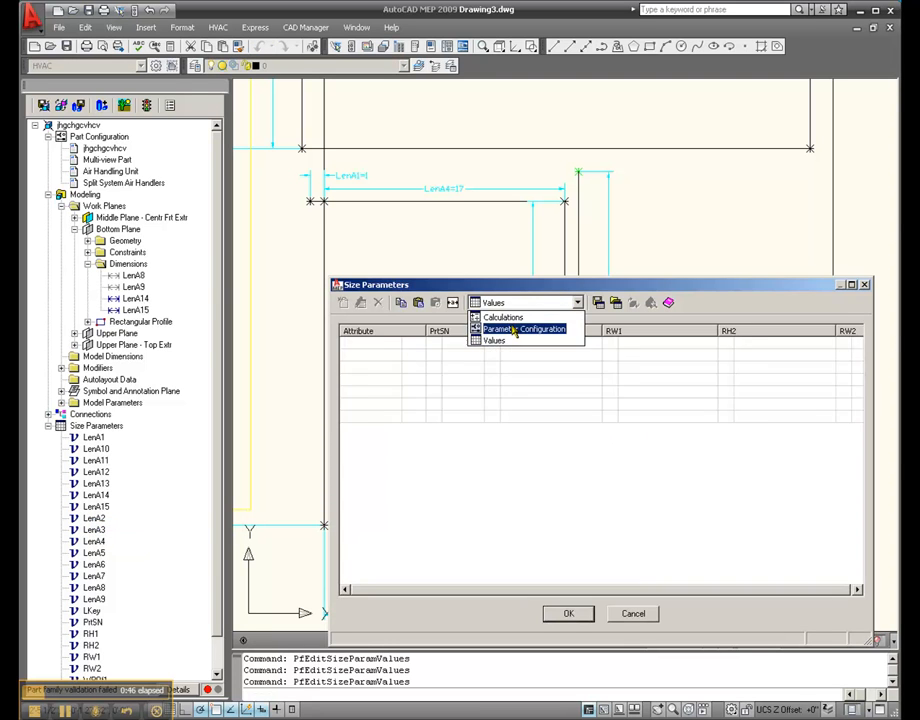
pyautogui.click(787, 592)
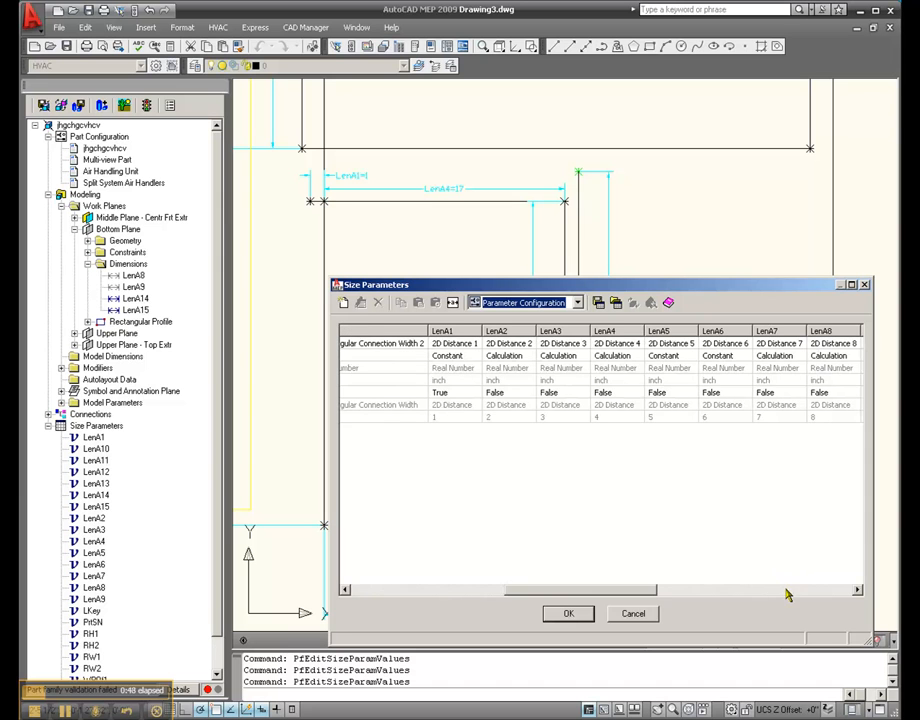
# Change LenA5 from a constant to a List parameter, switch its False attribute to True, and accept the size parameters.
pyautogui.click(693, 356)
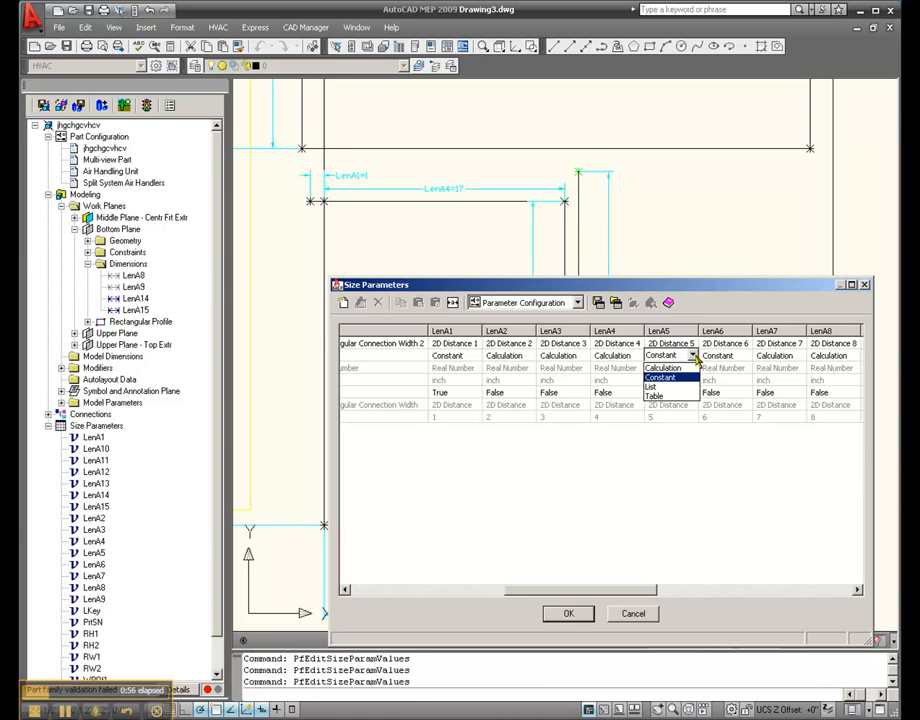
pyautogui.click(653, 387)
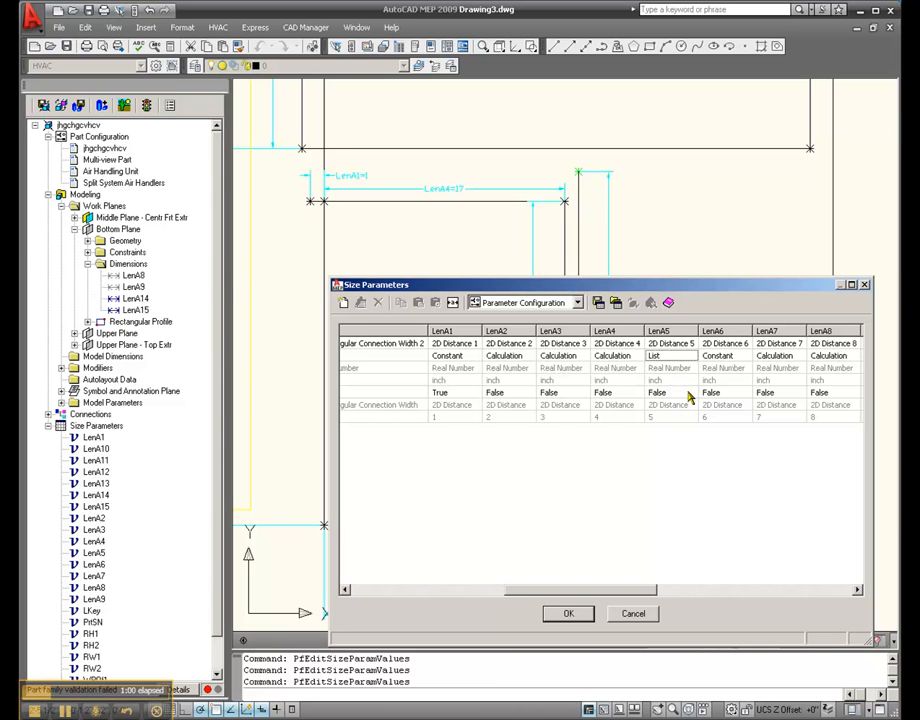
pyautogui.click(690, 394)
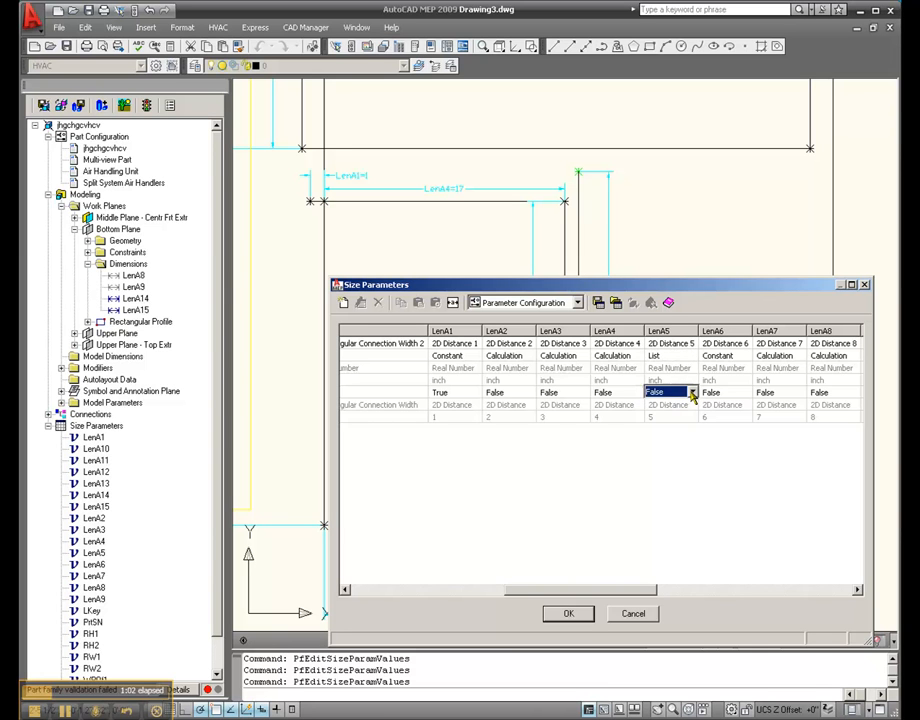
pyautogui.click(660, 405)
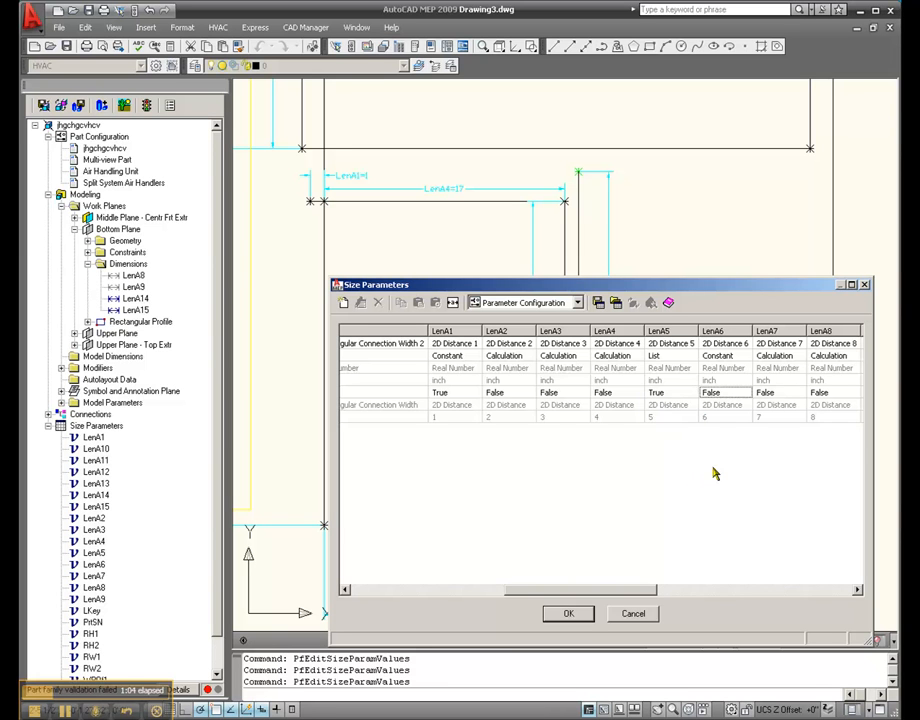
pyautogui.click(726, 394)
pyautogui.moveTo(633, 594); pyautogui.dragTo(729, 596)
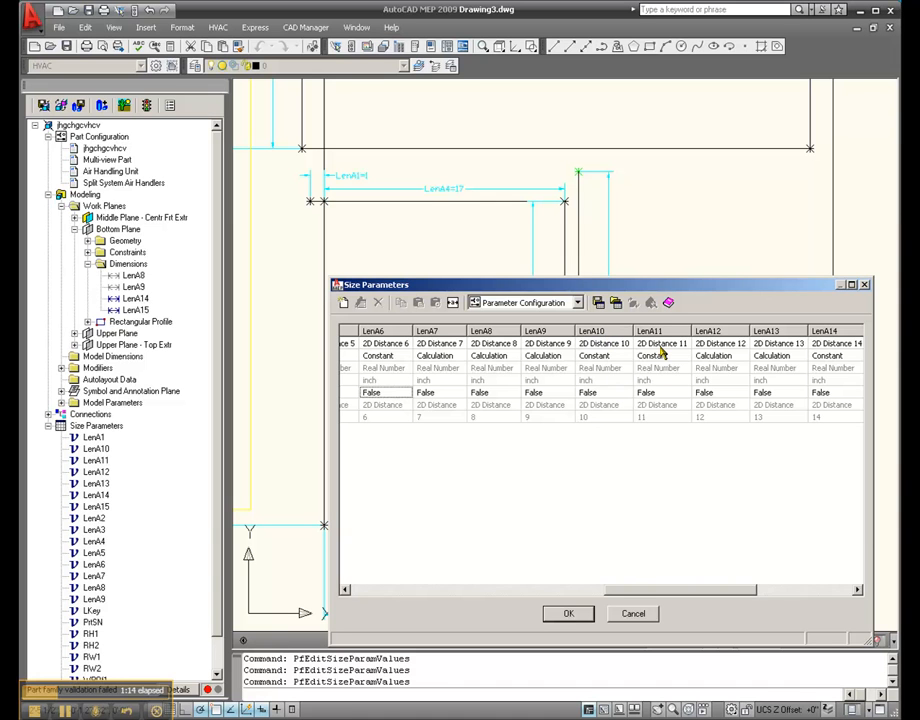
pyautogui.click(570, 613)
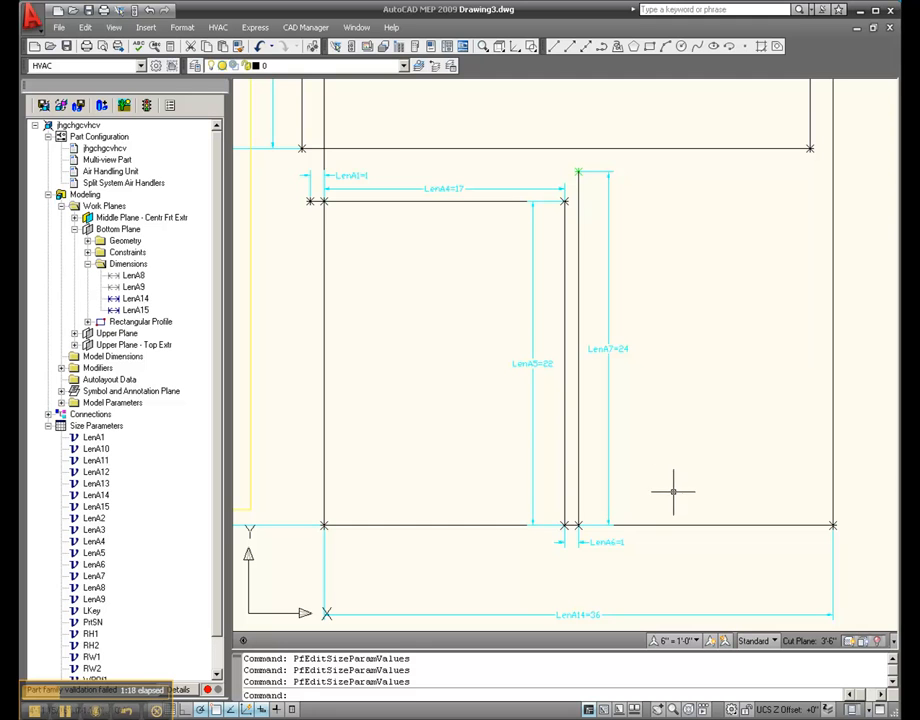
# End the object isolation from the Bottom Plane so that all work plane contents are displayed.
pyautogui.scroll(-3, 544, 374)
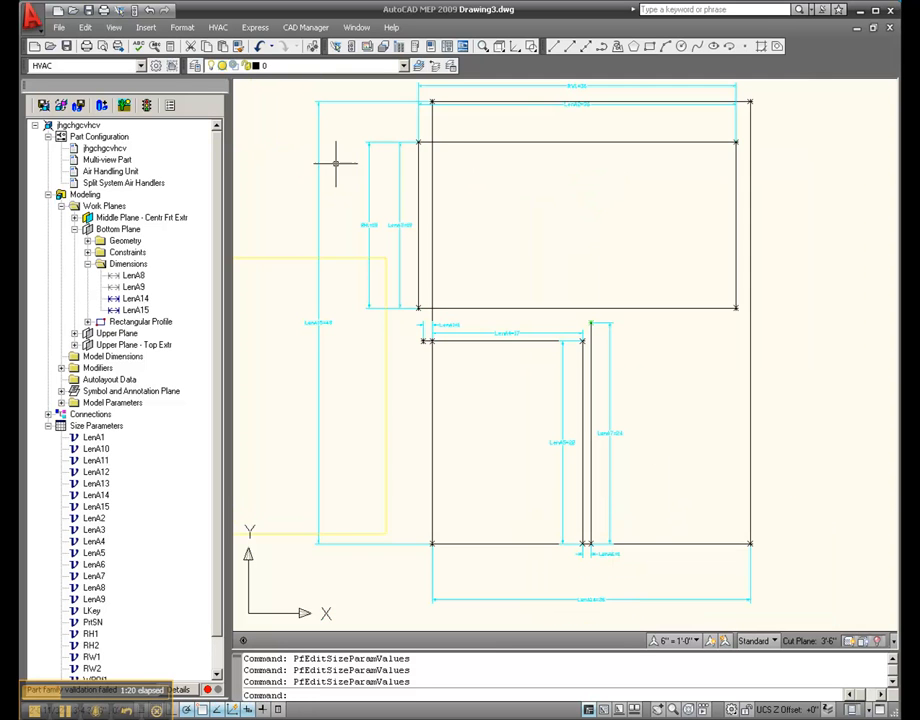
pyautogui.scroll(5, 335, 160)
pyautogui.scroll(-4, 345, 324)
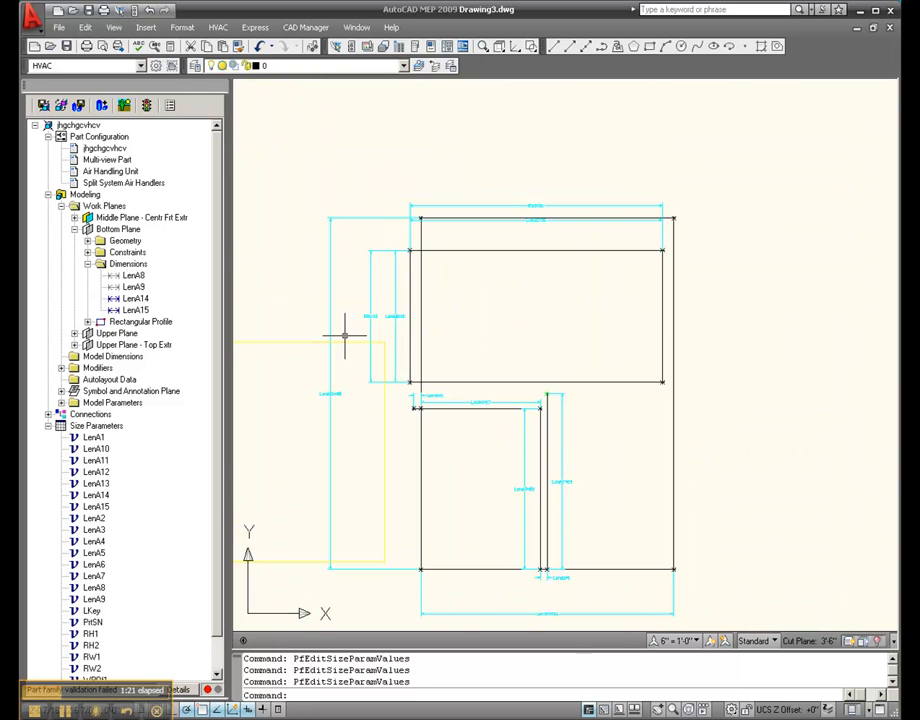
pyautogui.scroll(3, 559, 173)
pyautogui.scroll(-3, 742, 191)
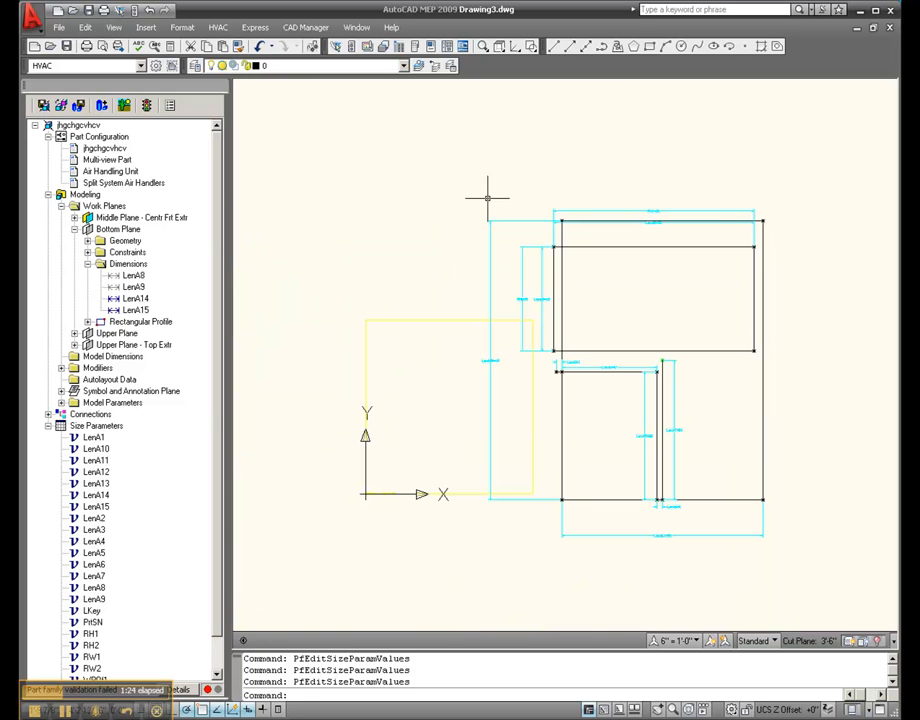
pyautogui.rightClick(124, 233)
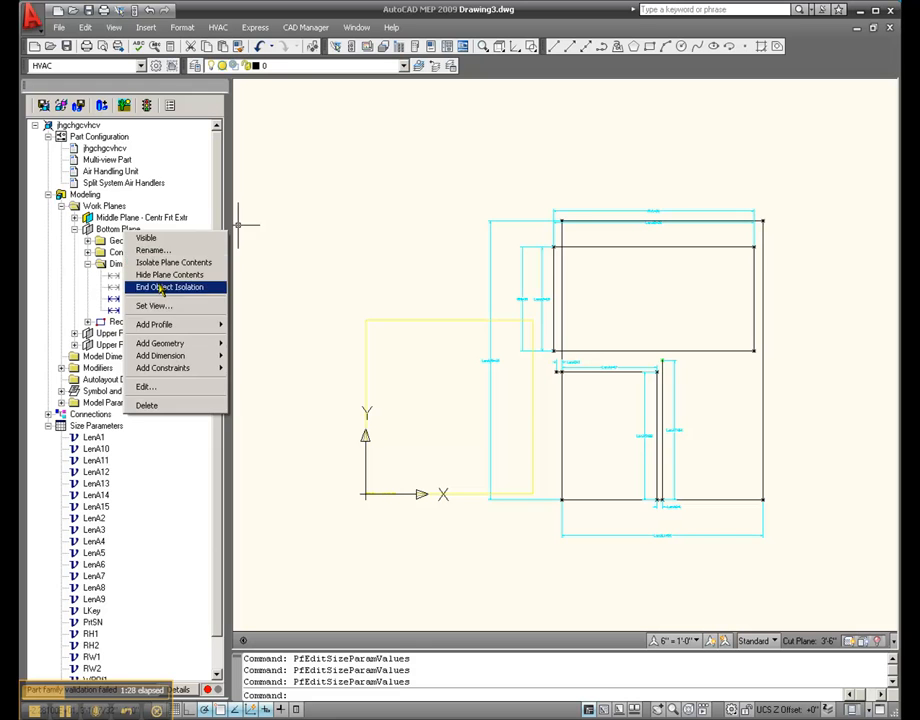
pyautogui.click(160, 287)
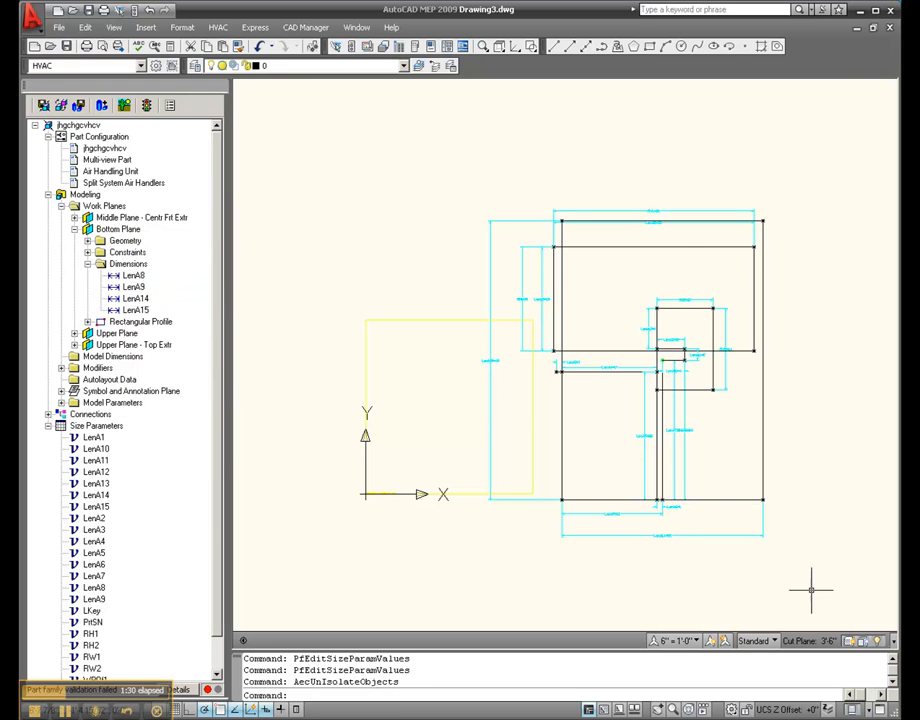
# Inspect the overlapping dimensions and hide the contents of the Middle Plane - Centr Frt Extr work plane.
pyautogui.scroll(5, 683, 523)
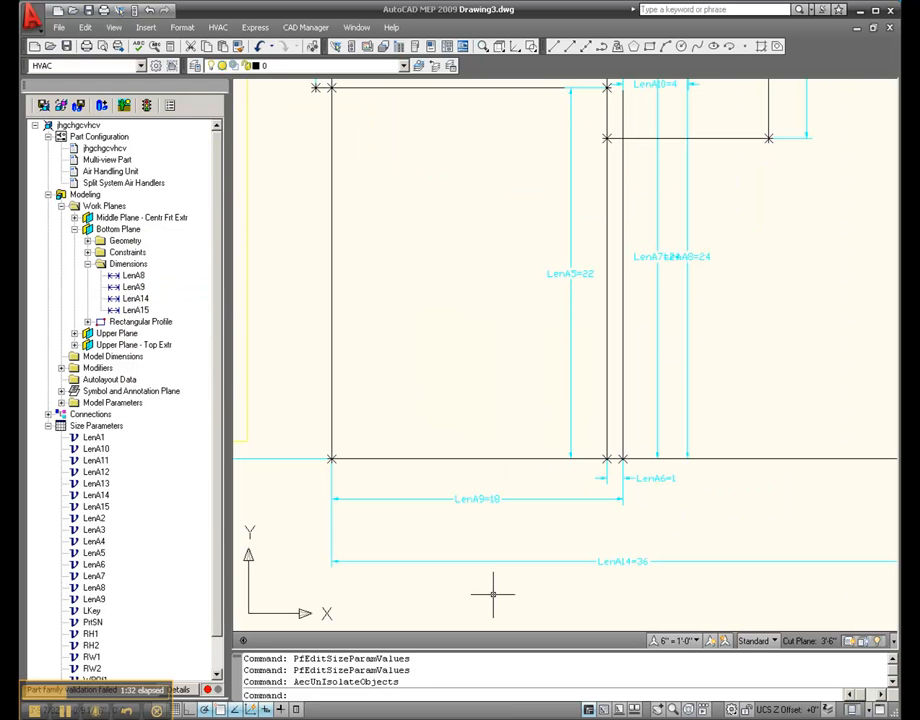
pyautogui.scroll(-2, 476, 597)
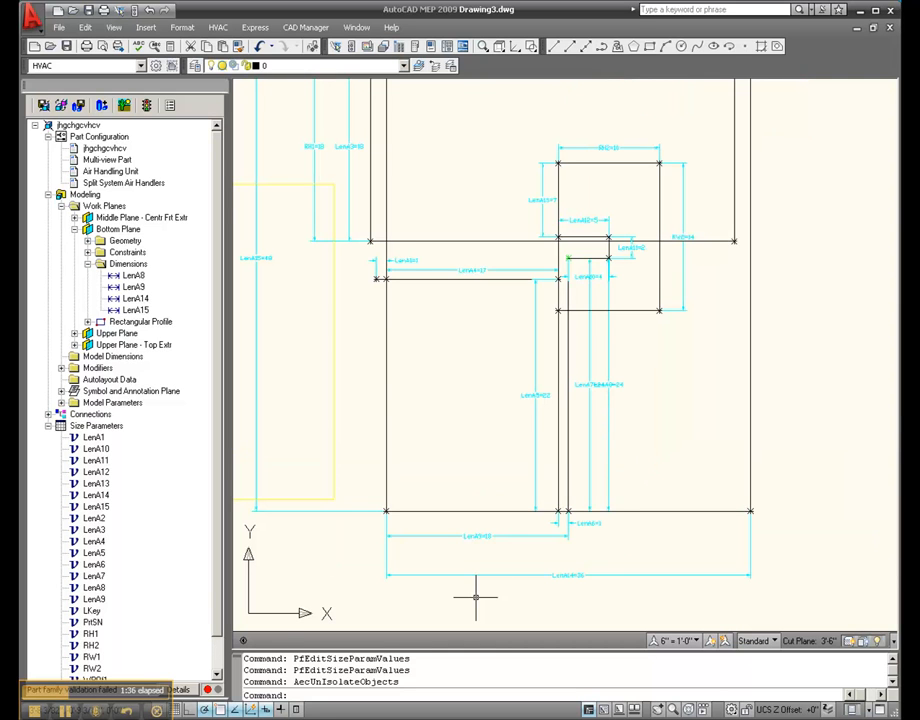
pyautogui.scroll(4, 716, 365)
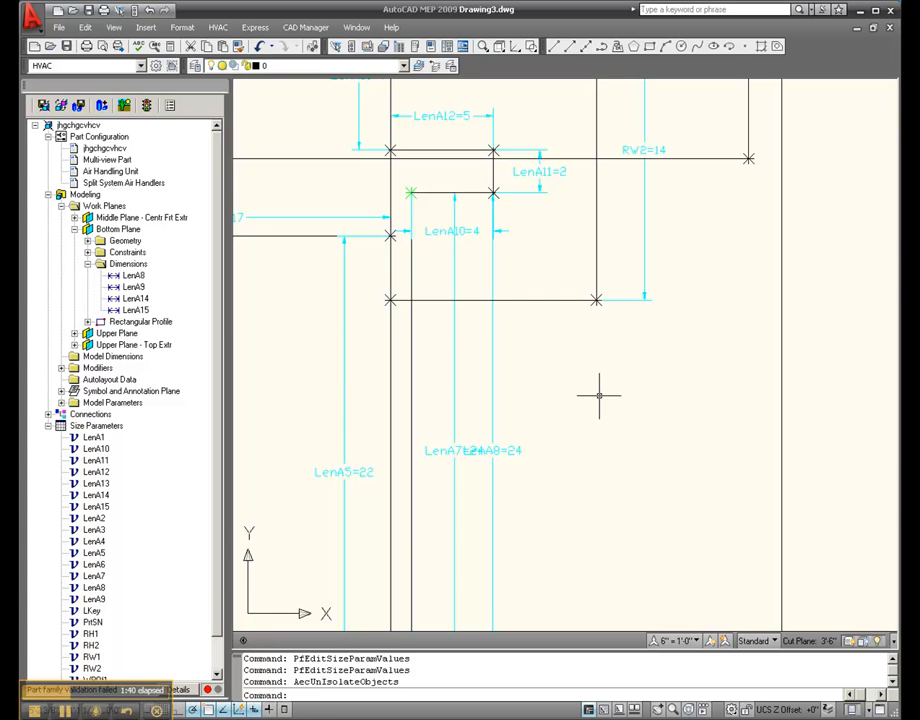
pyautogui.scroll(-2, 649, 456)
pyautogui.scroll(-2, 637, 444)
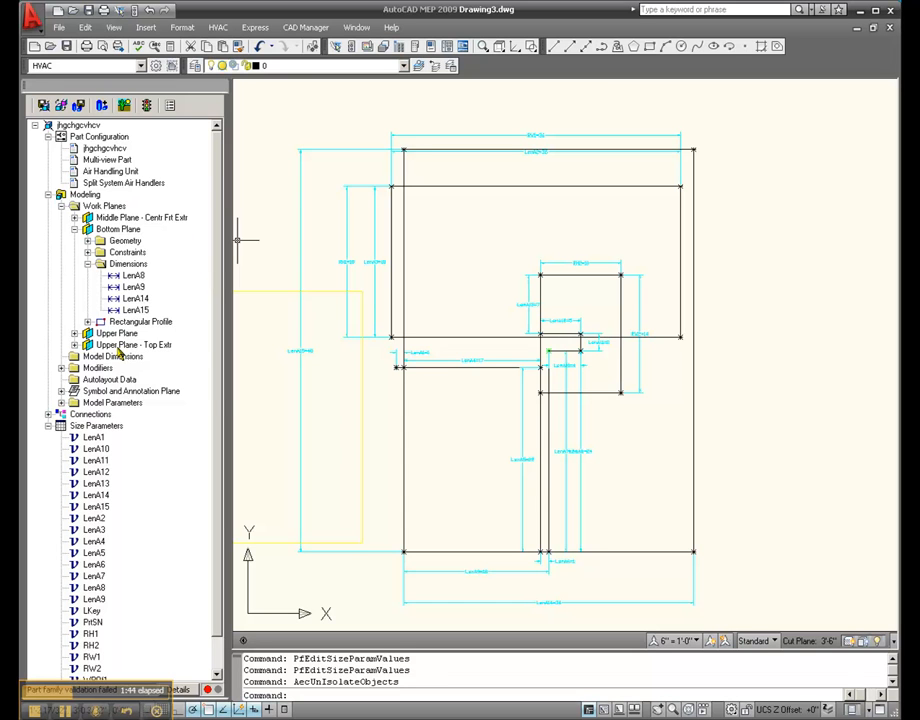
pyautogui.rightClick(129, 219)
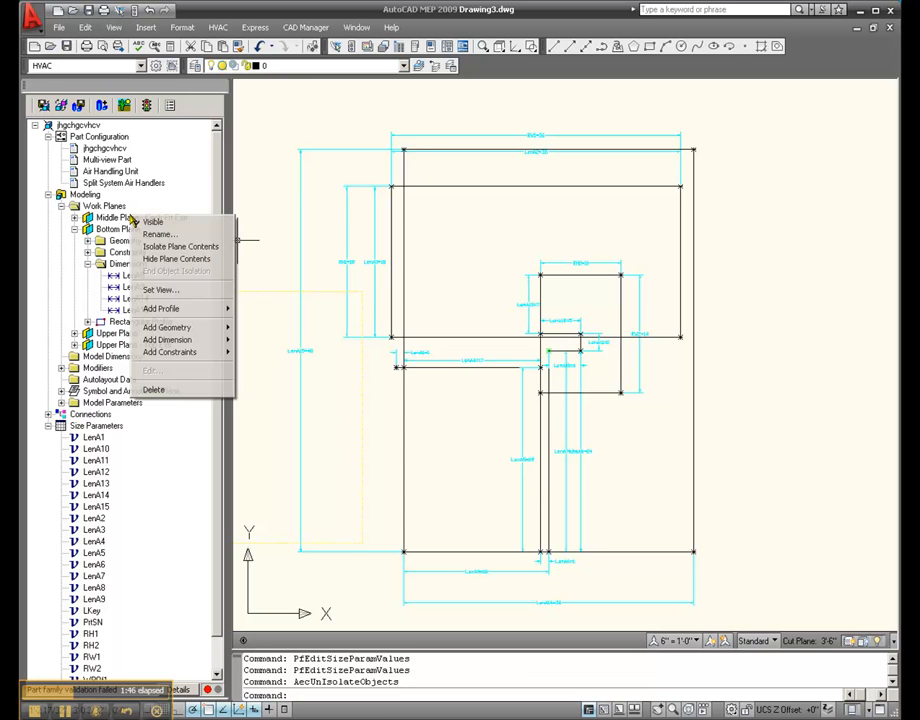
pyautogui.click(164, 259)
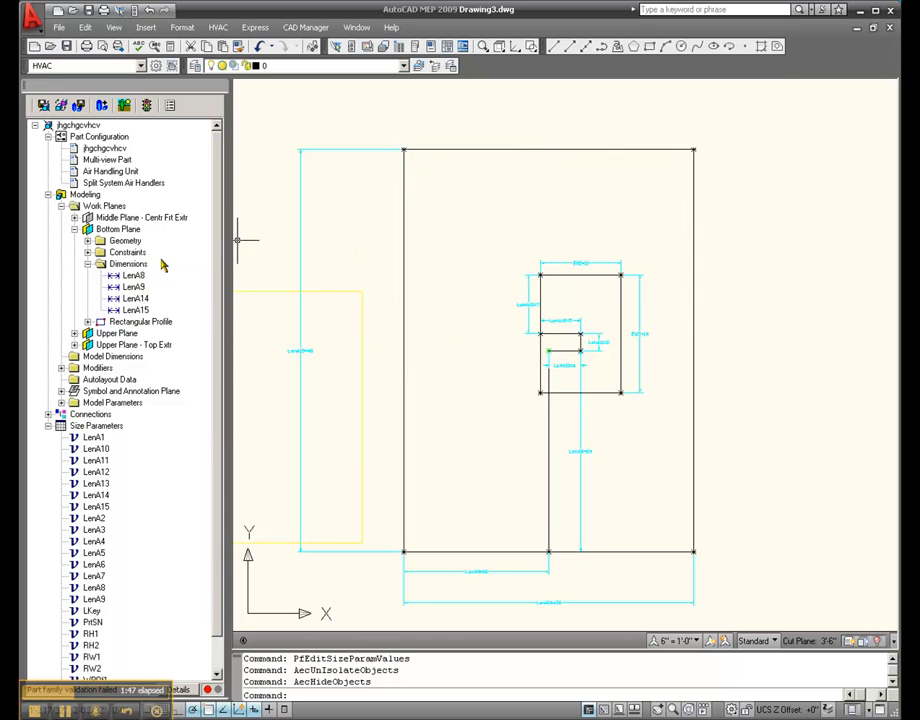
# Inspect the dimensions around the small upper rectangle and open the size parameters in the Parameter Configuration view at LenA9 to LenA15.
pyautogui.scroll(5, 647, 427)
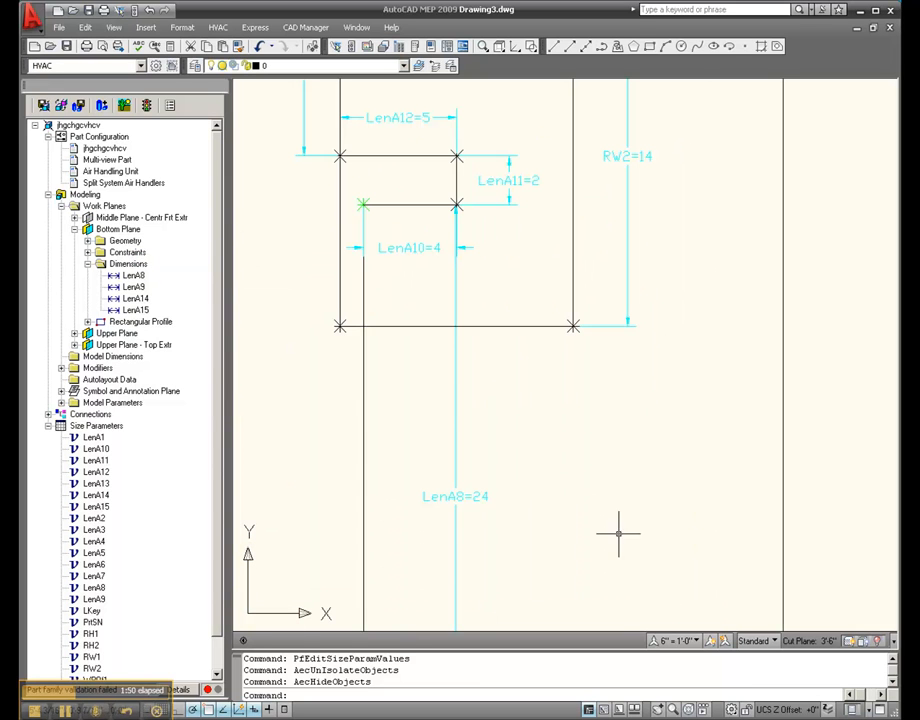
pyautogui.scroll(-4, 500, 456)
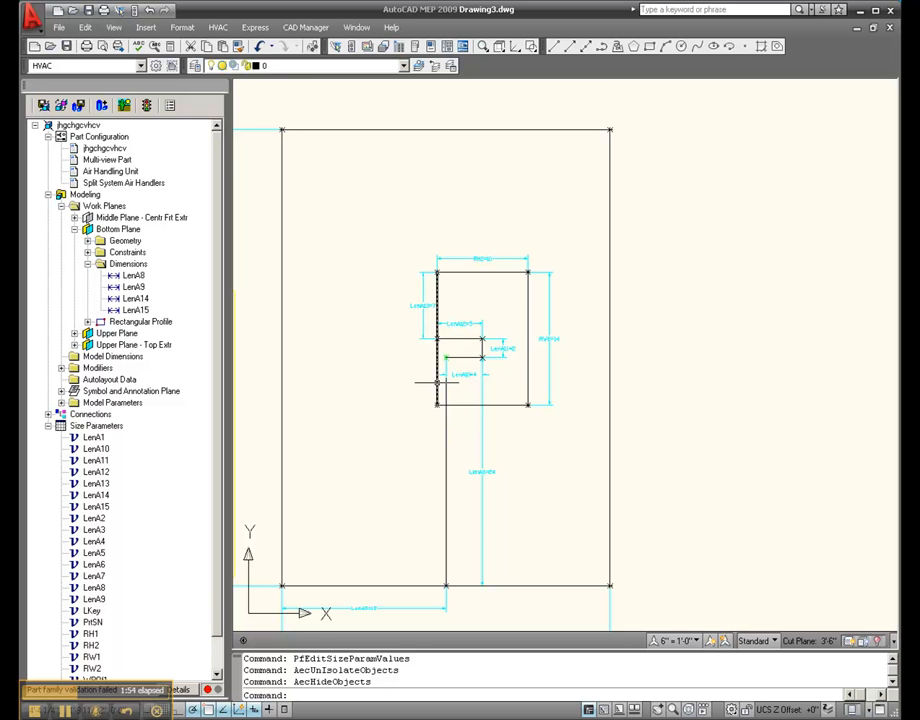
pyautogui.scroll(4, 462, 380)
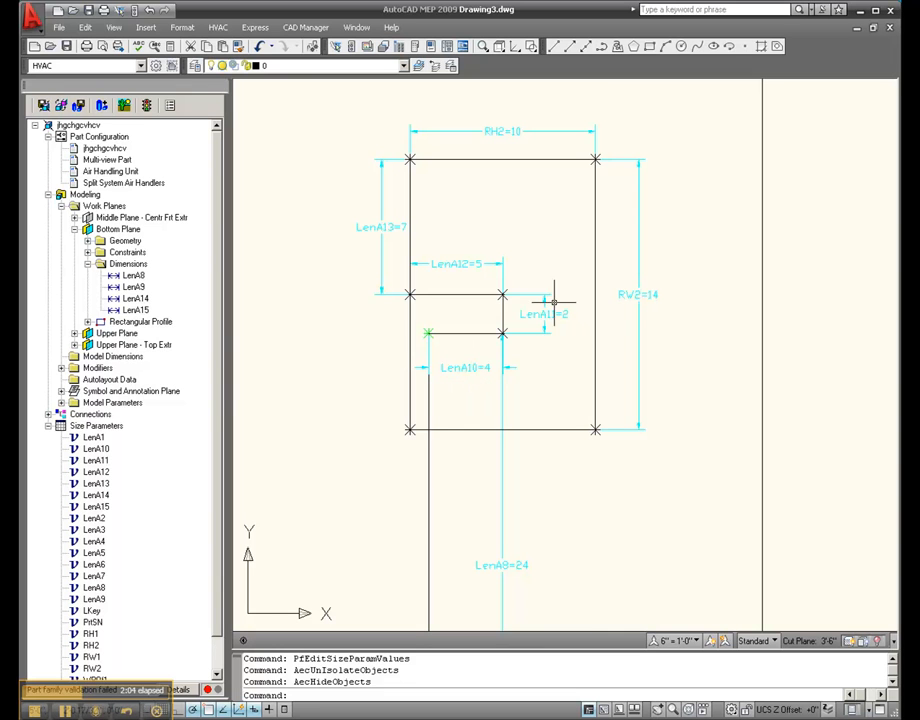
pyautogui.rightClick(96, 472)
pyautogui.click(120, 473)
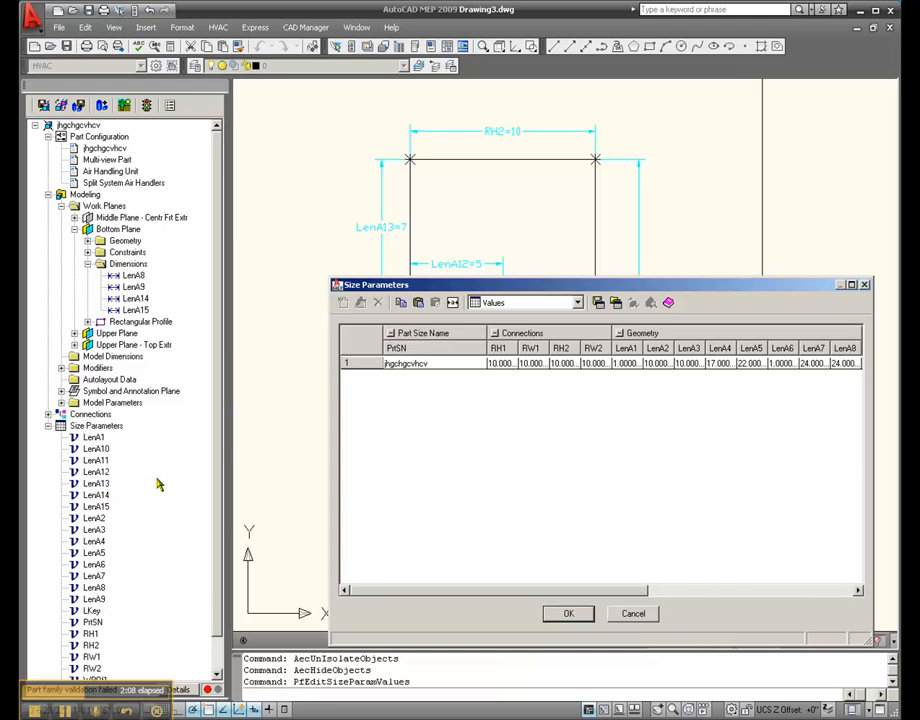
pyautogui.click(577, 302)
pyautogui.click(525, 329)
pyautogui.click(785, 591)
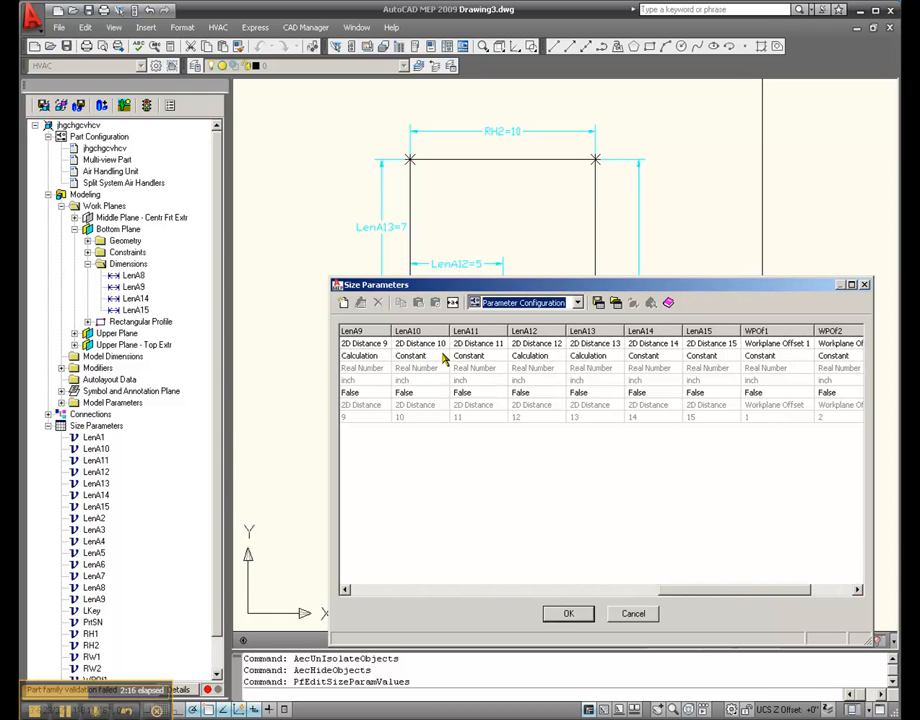
# Change LenA10 from a constant to a List parameter.
pyautogui.click(440, 357)
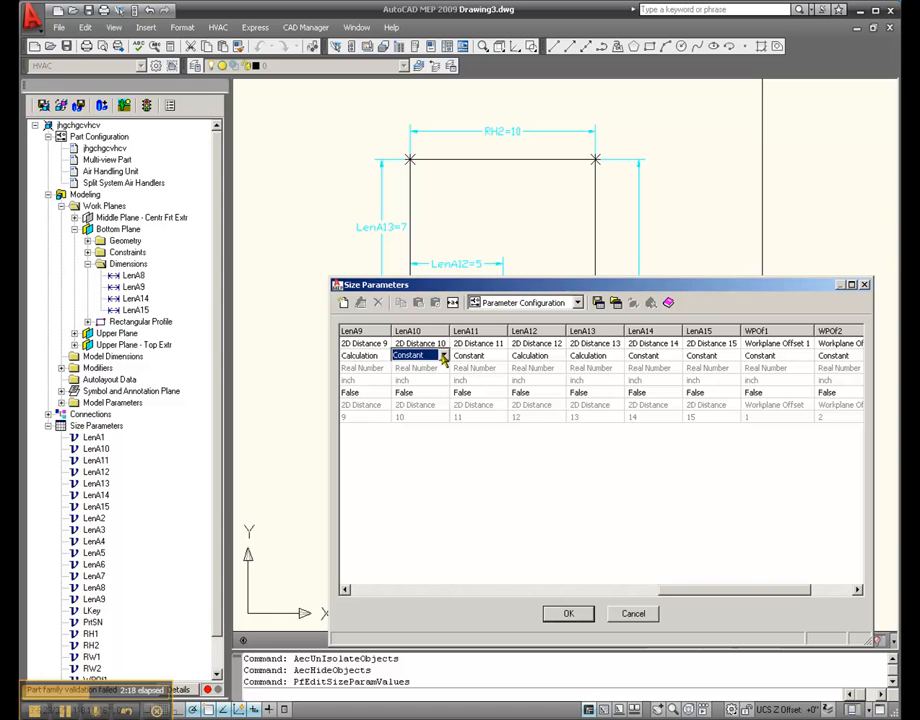
pyautogui.click(438, 356)
pyautogui.click(407, 390)
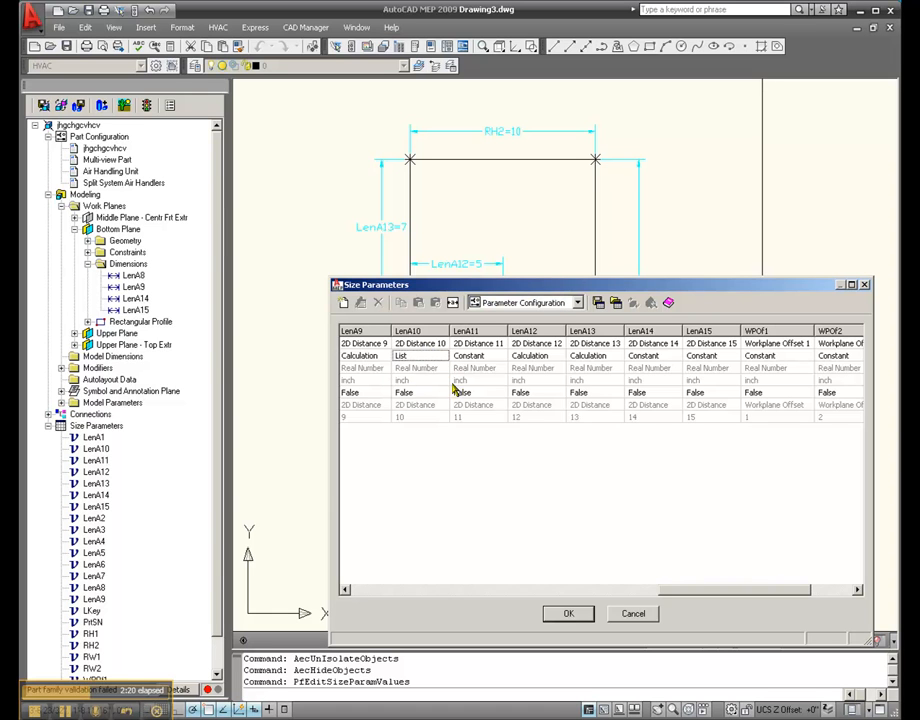
# Set the data storage of LenA11 to List.
pyautogui.click(505, 357)
pyautogui.click(502, 357)
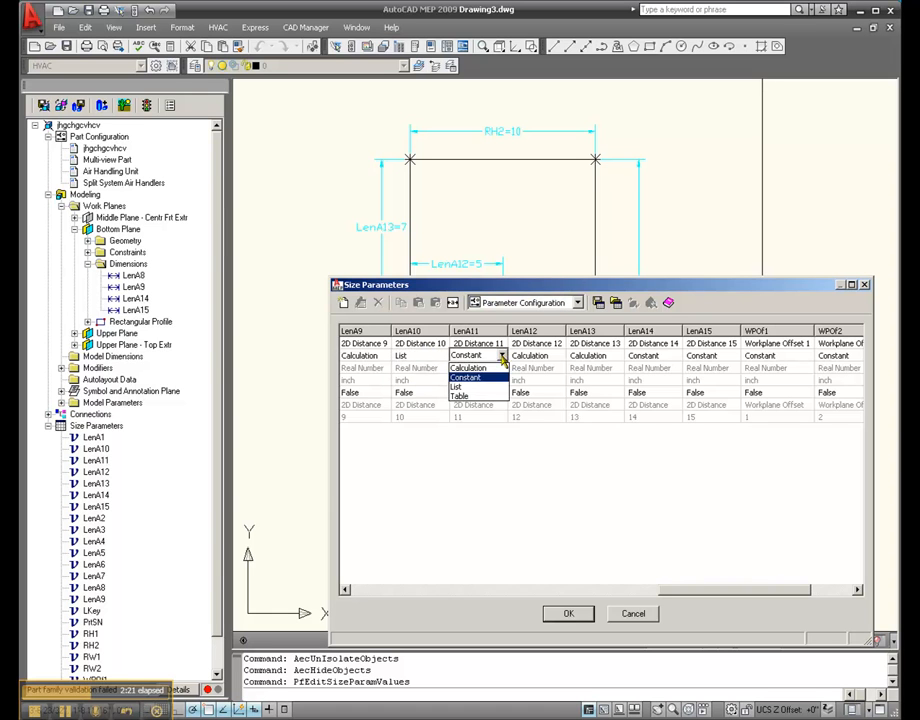
pyautogui.click(457, 386)
# Set the Visible attribute of LenA10 and LenA11 to True.
pyautogui.click(443, 393)
pyautogui.click(443, 393)
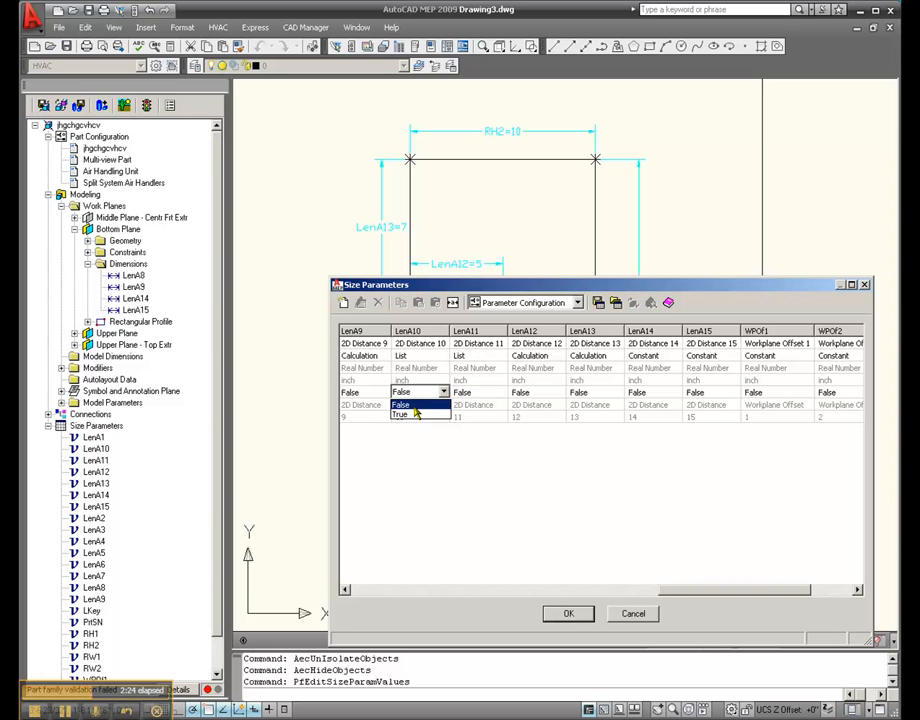
pyautogui.click(400, 409)
pyautogui.click(498, 394)
pyautogui.click(500, 393)
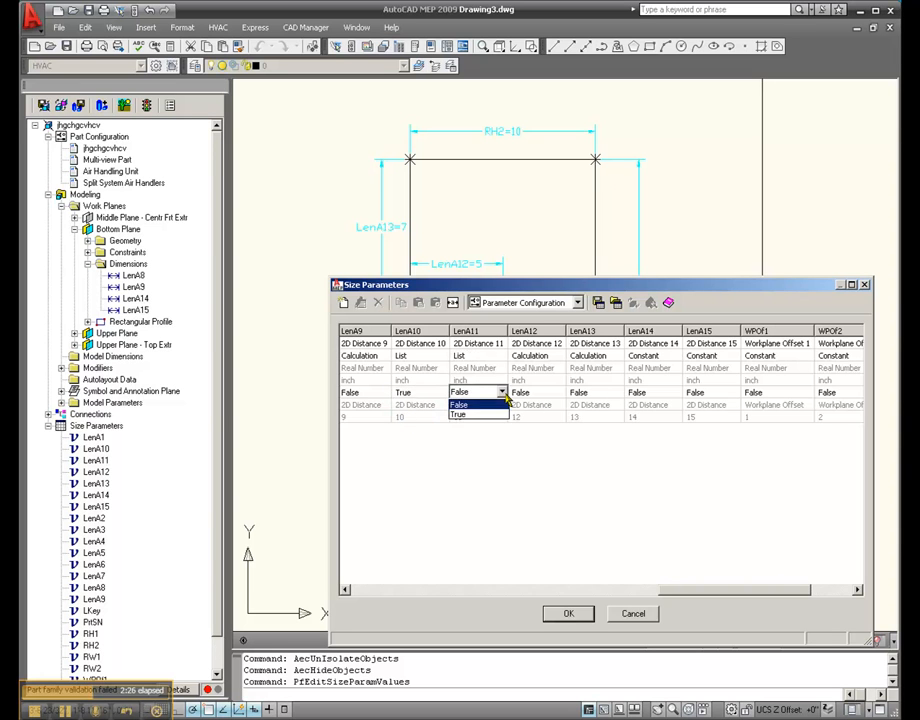
pyautogui.click(488, 416)
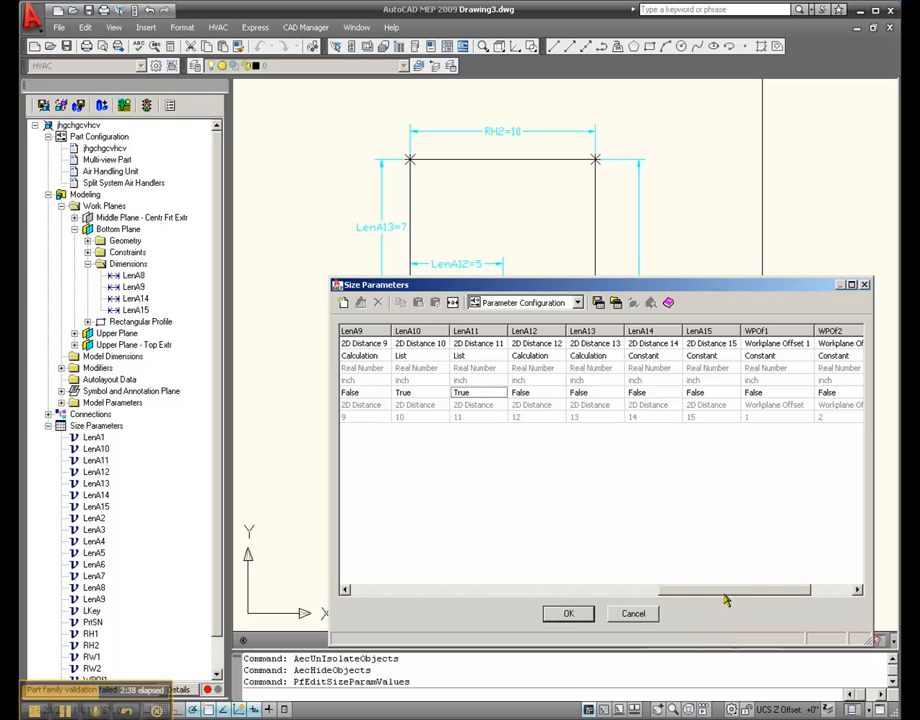
pyautogui.click(422, 357)
pyautogui.click(424, 358)
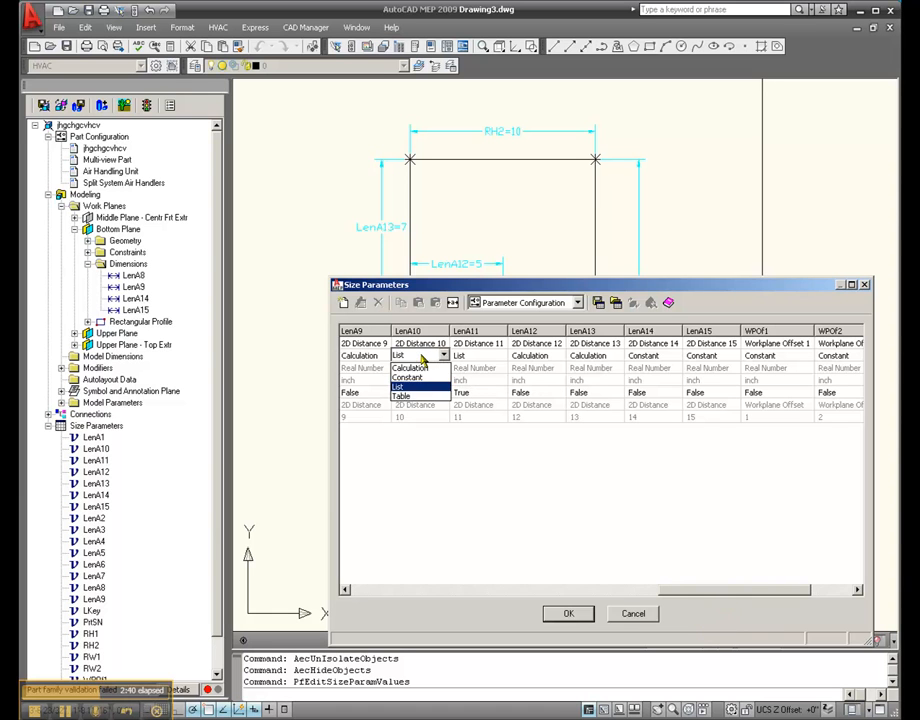
pyautogui.click(424, 358)
# Change the data storage of the first rectangular connection's height RH1 and width RW1 to Table.
pyautogui.moveTo(697, 592); pyautogui.dragTo(384, 575)
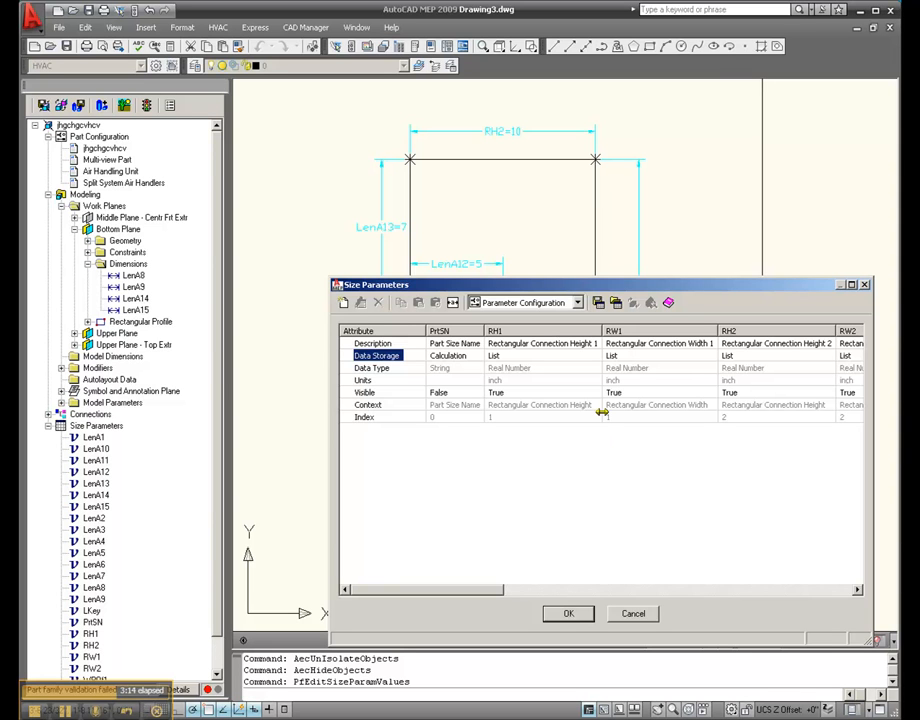
pyautogui.click(594, 360)
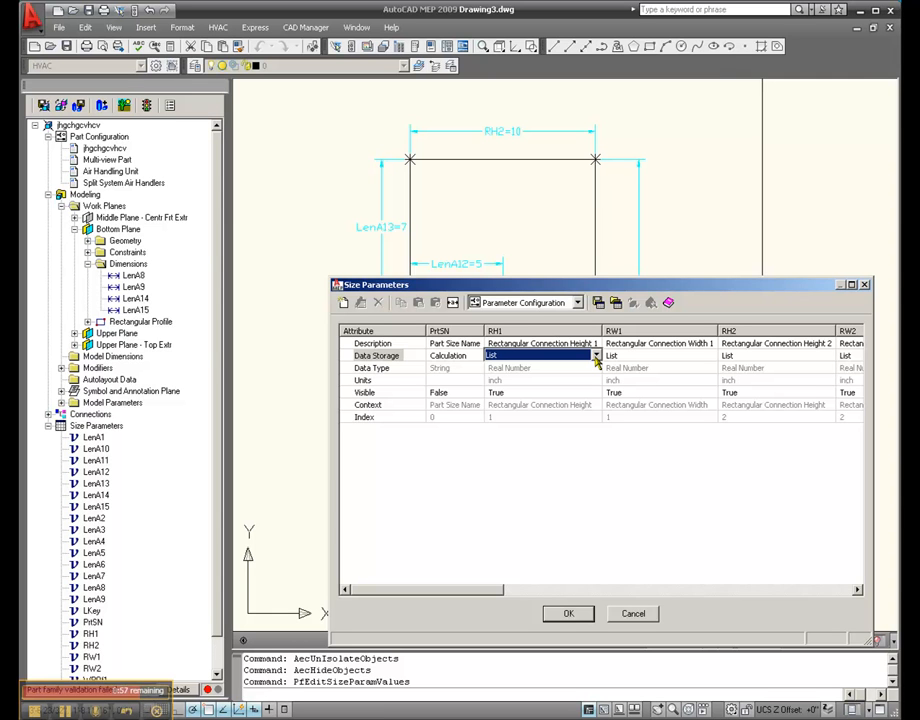
pyautogui.click(595, 357)
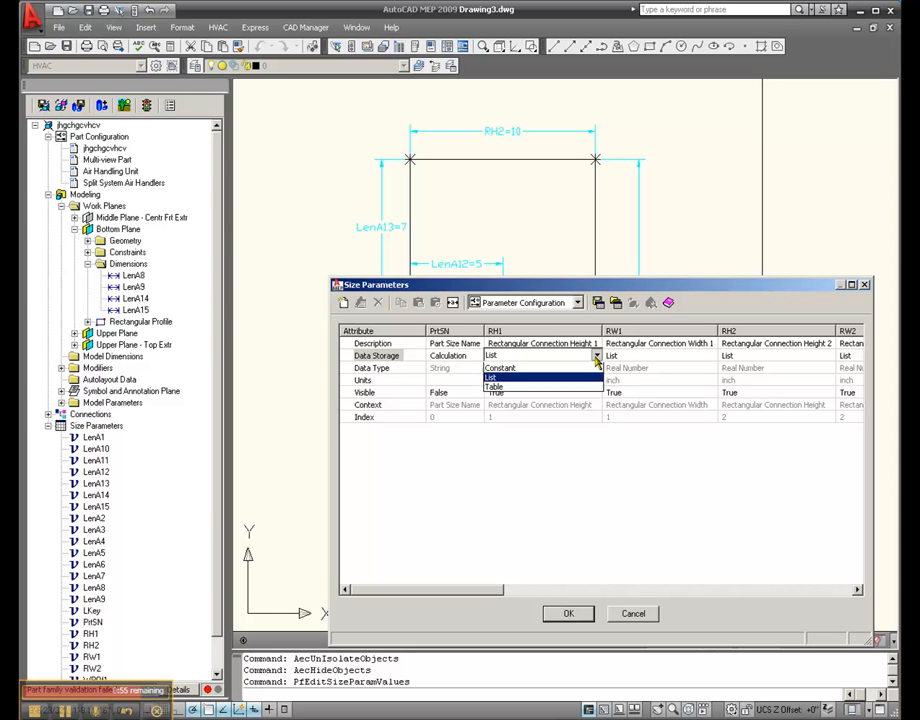
pyautogui.click(497, 398)
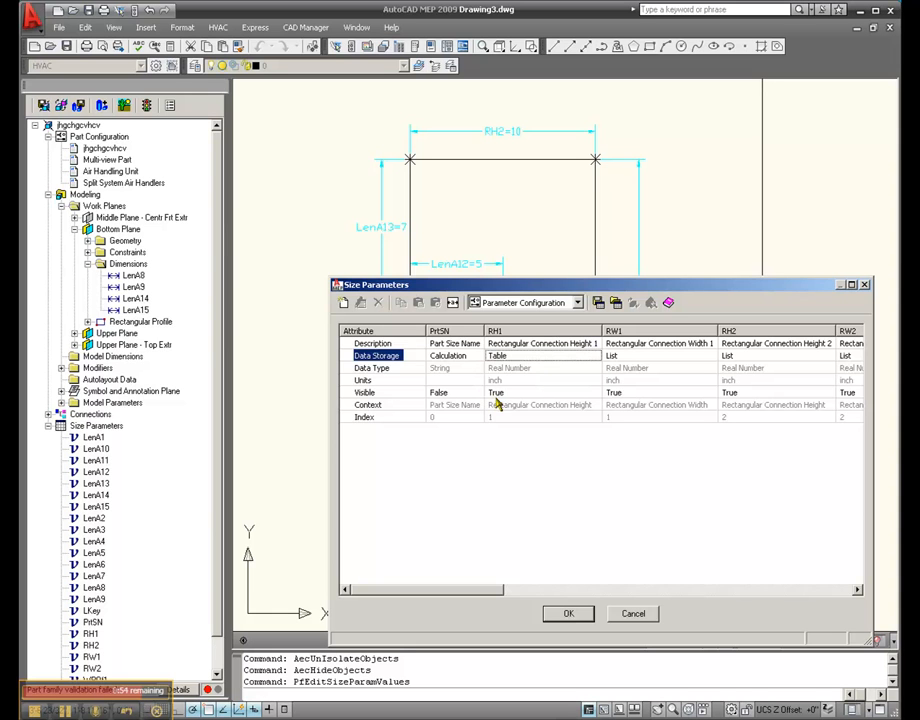
pyautogui.click(700, 357)
pyautogui.click(712, 356)
pyautogui.click(638, 399)
# Change the data storage of the second rectangular connection's height RH2 and width RW2 to Table.
pyautogui.click(762, 357)
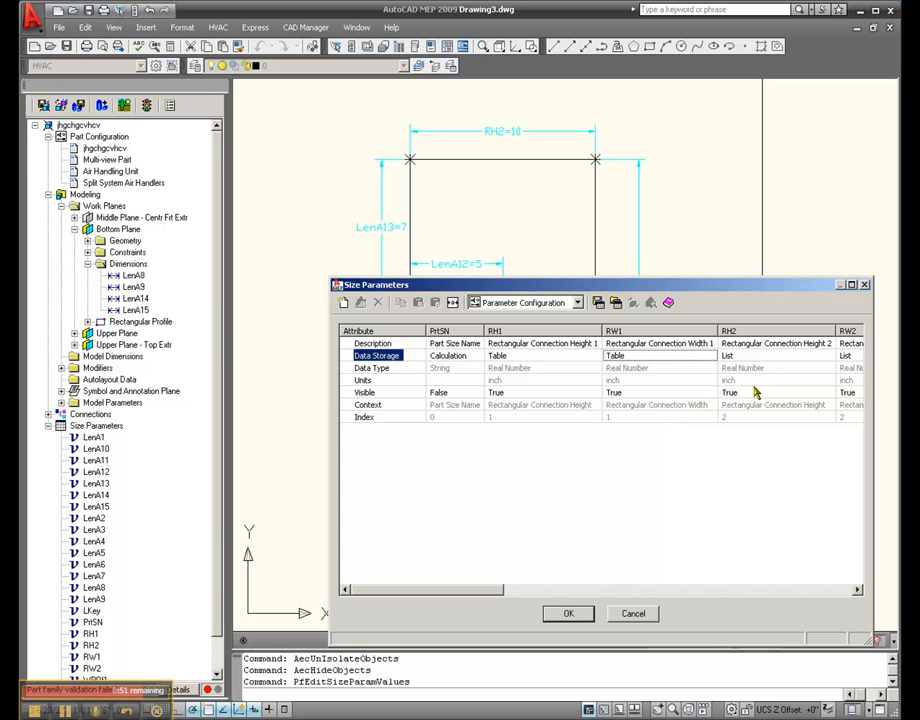
pyautogui.click(830, 356)
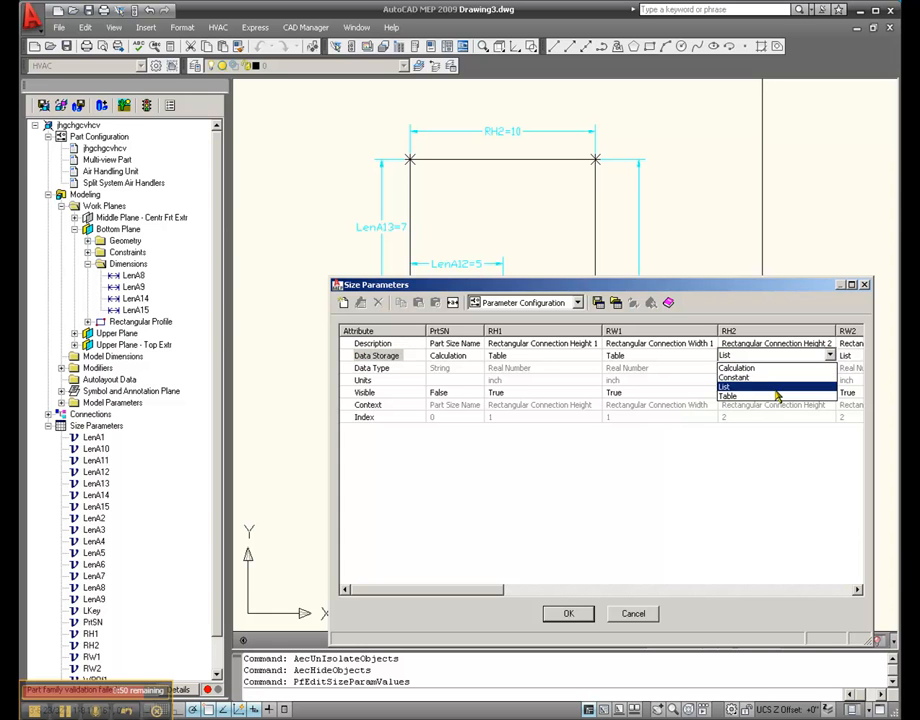
pyautogui.click(757, 397)
pyautogui.click(856, 592)
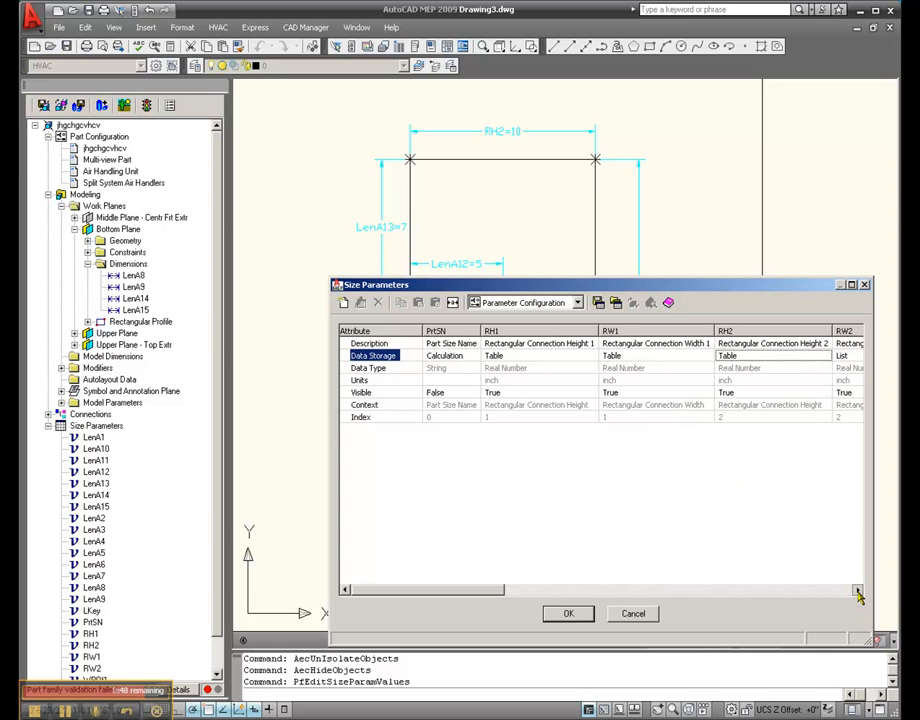
pyautogui.click(858, 592)
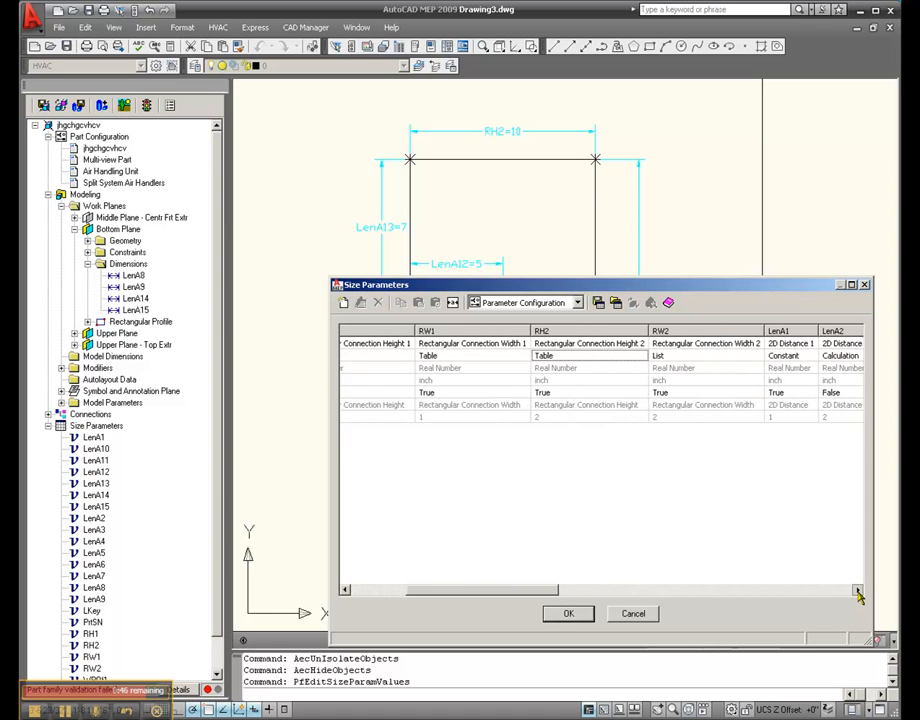
pyautogui.click(678, 355)
pyautogui.click(594, 397)
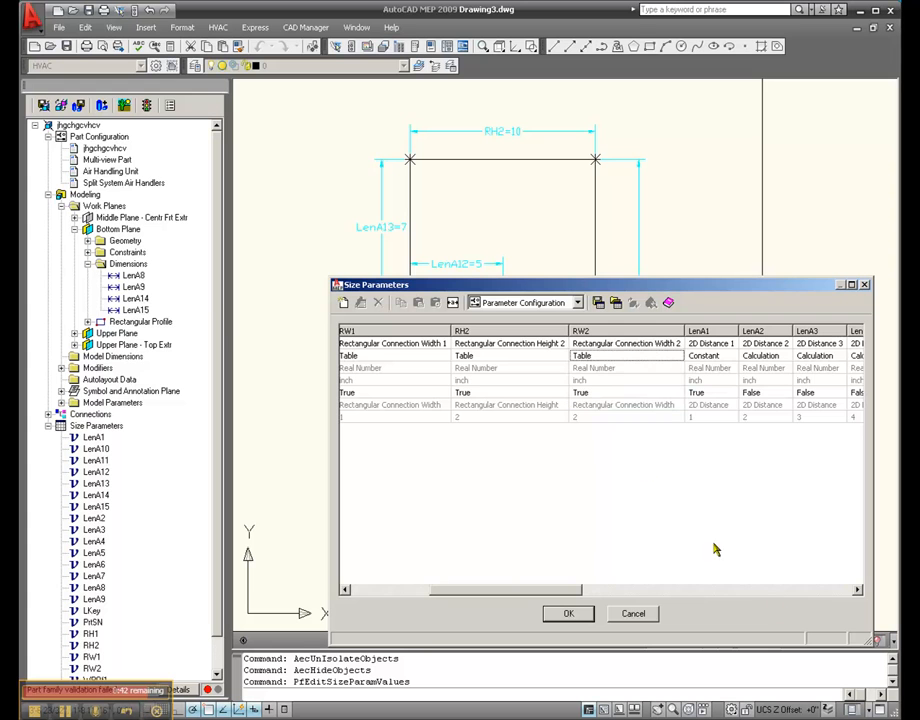
# Change the data storage of LenA5 to Table.
pyautogui.click(858, 592)
pyautogui.click(858, 592)
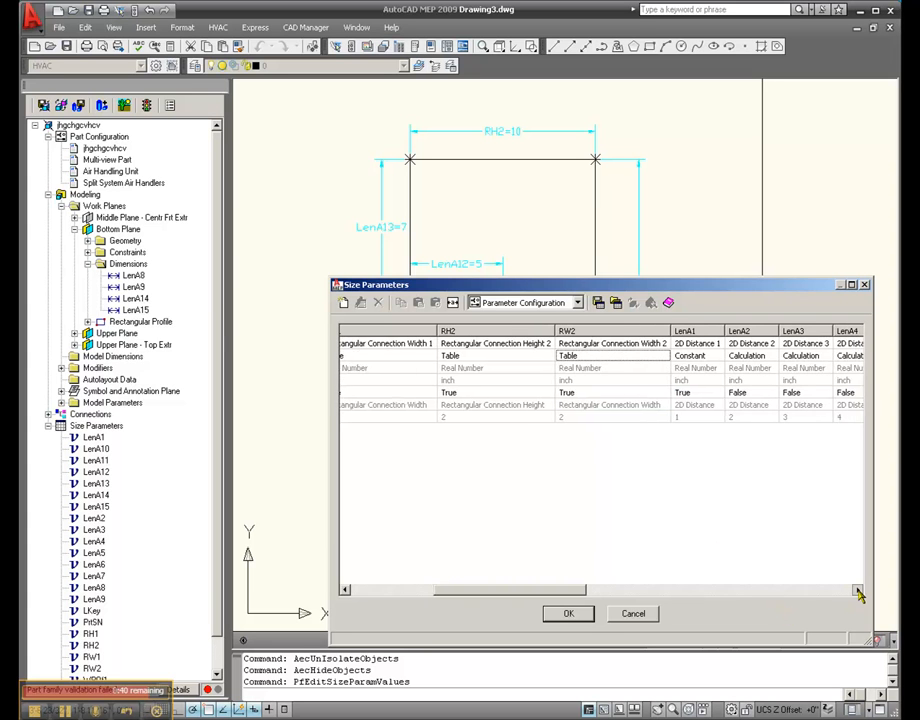
pyautogui.click(858, 592)
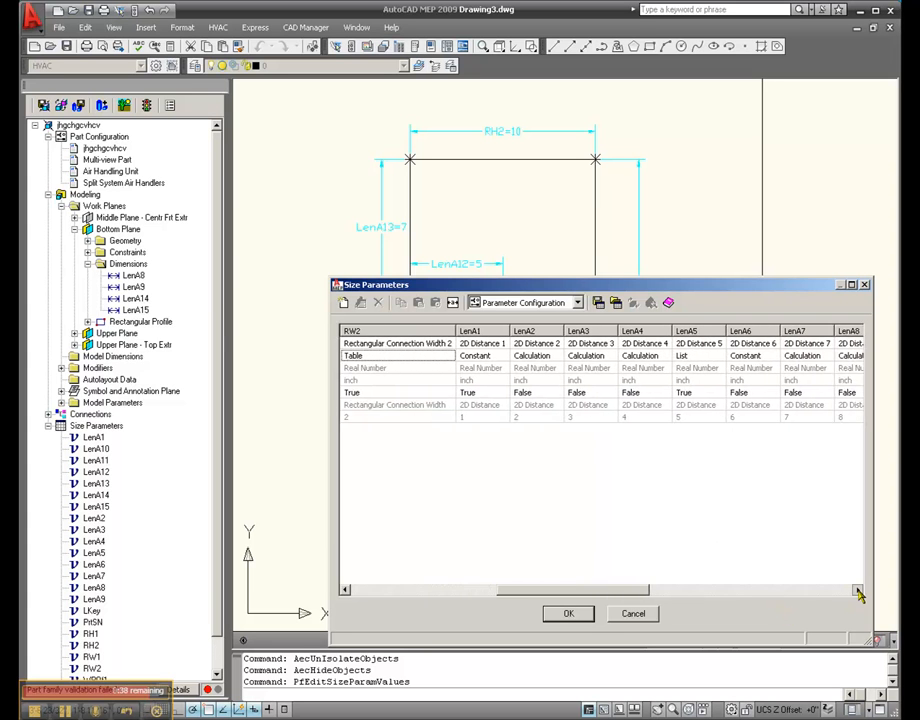
pyautogui.click(570, 356)
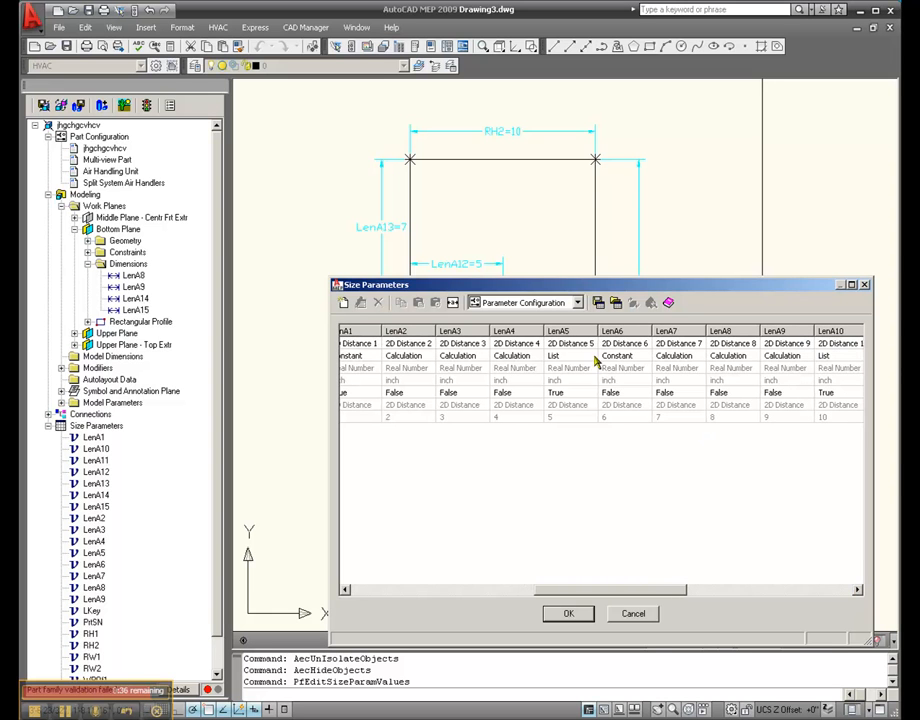
pyautogui.click(593, 356)
pyautogui.click(585, 395)
# Change the data storage of LenA10 and LenA11 to Table.
pyautogui.click(858, 592)
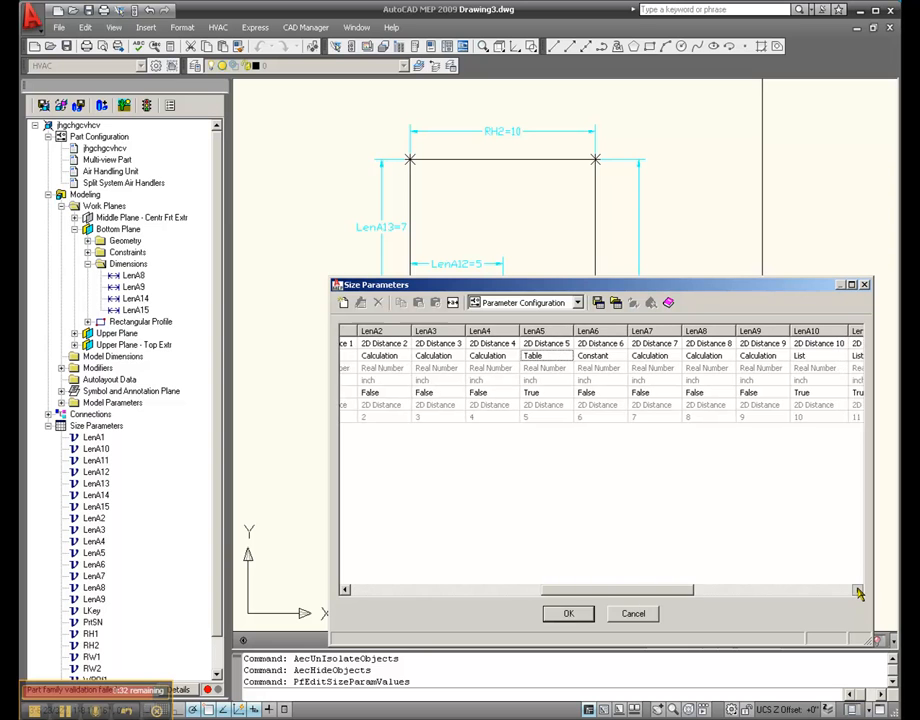
pyautogui.click(858, 592)
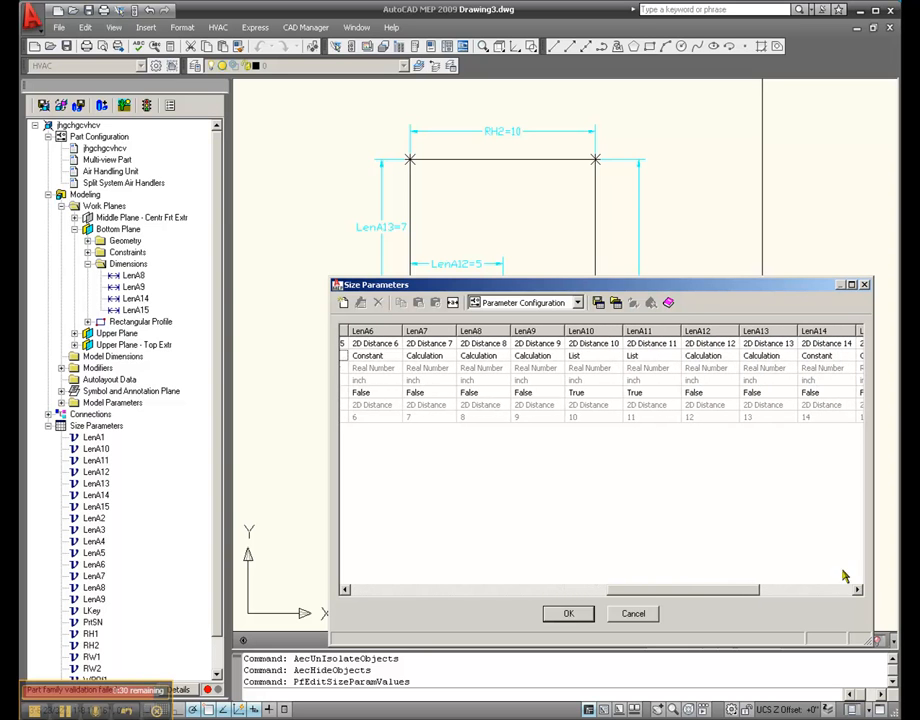
pyautogui.click(616, 358)
pyautogui.click(617, 356)
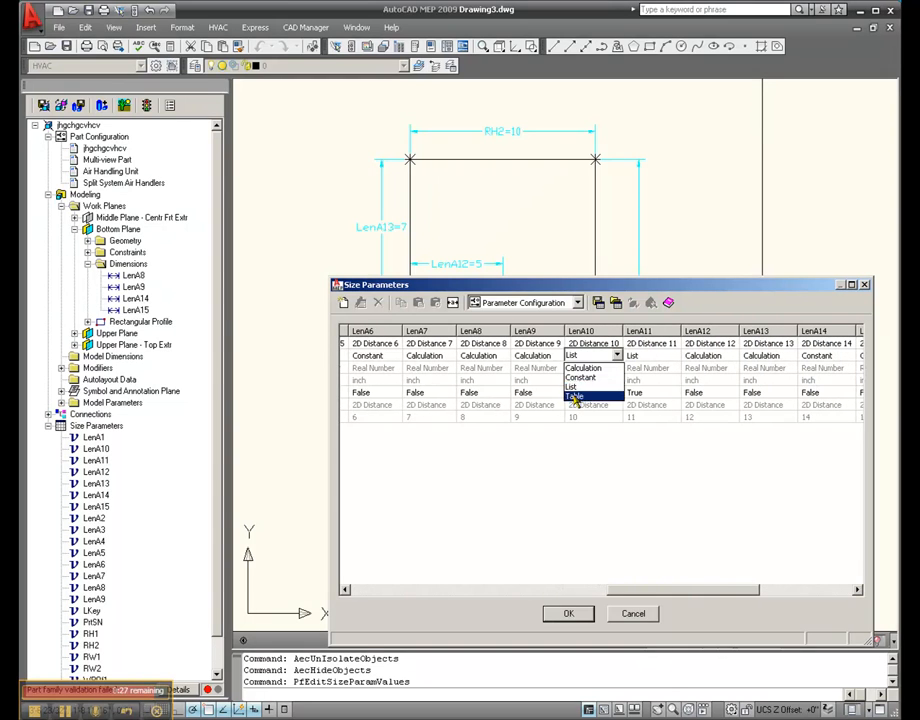
pyautogui.click(590, 397)
pyautogui.click(676, 358)
pyautogui.click(676, 358)
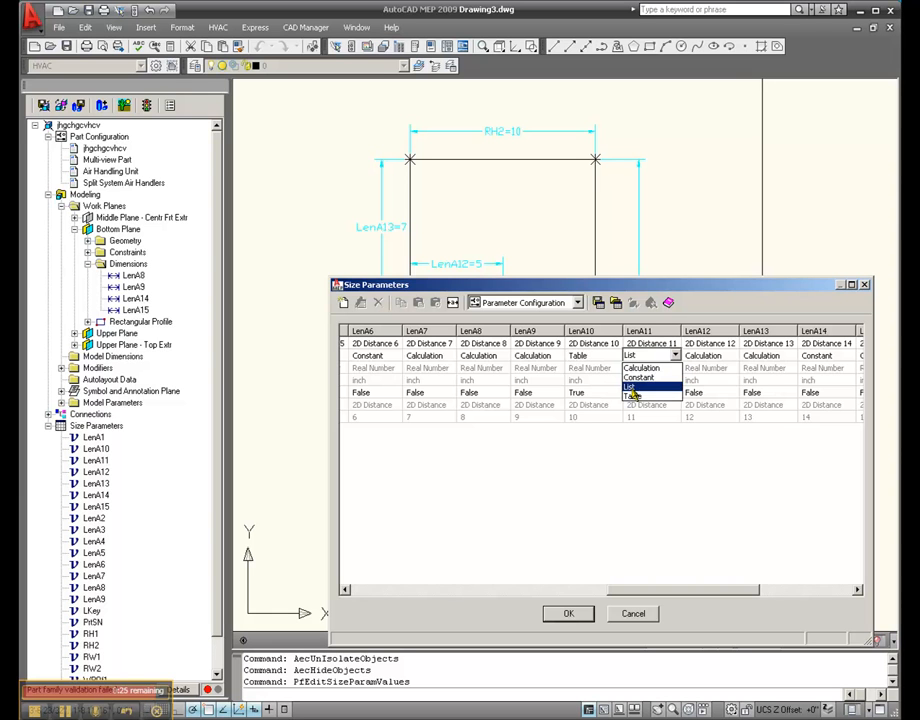
pyautogui.click(634, 400)
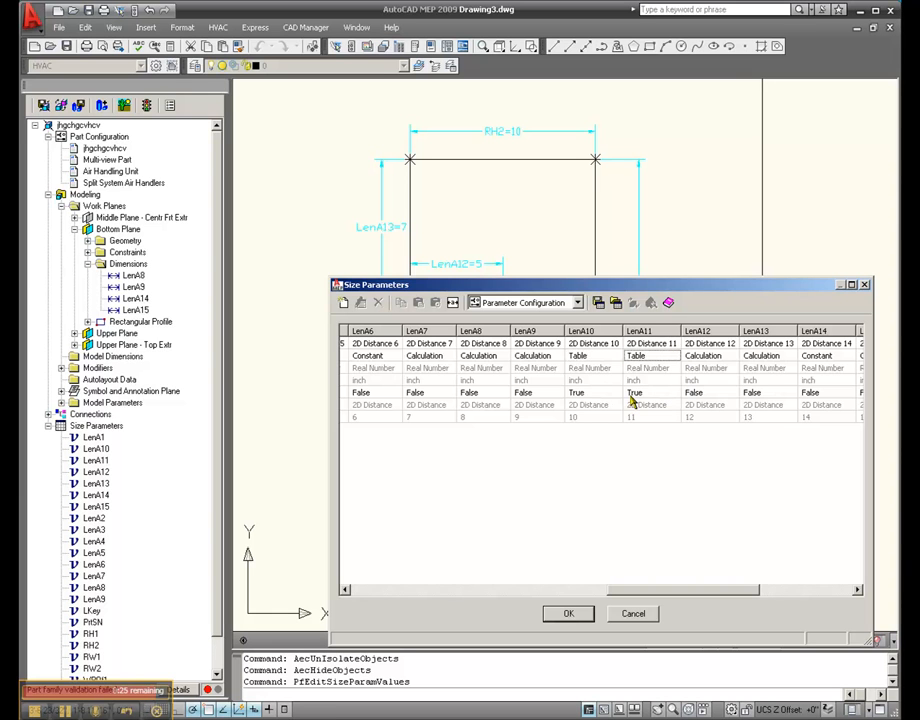
# Check the data storage of the remaining parameters from LenA12 to WPOf3 and apply the size parameter configuration.
pyautogui.click(858, 592)
pyautogui.click(858, 592)
pyautogui.click(858, 592)
pyautogui.click(858, 592)
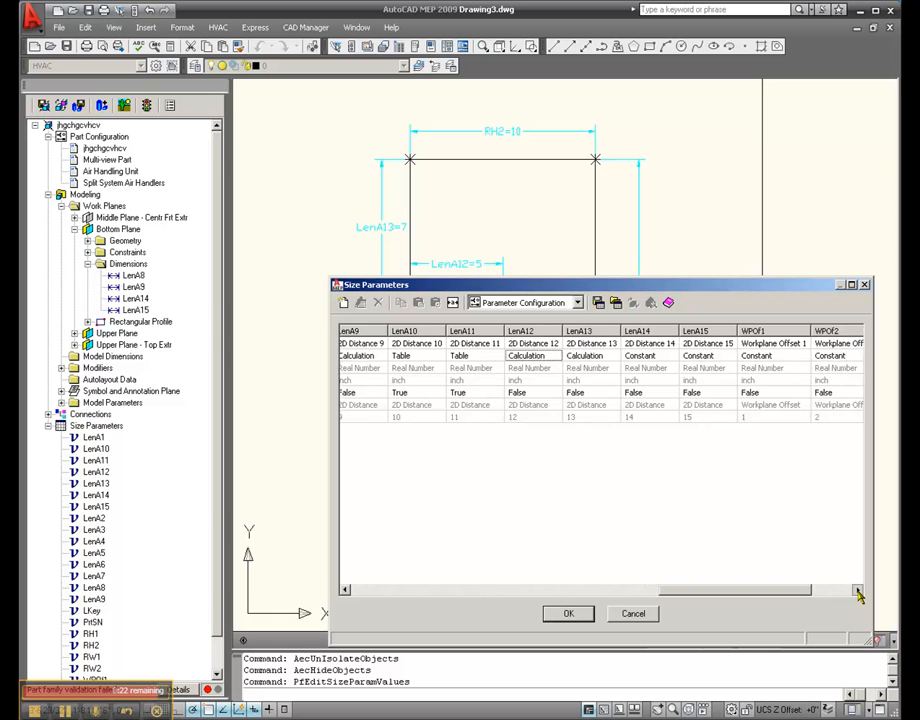
pyautogui.click(858, 592)
pyautogui.click(858, 592)
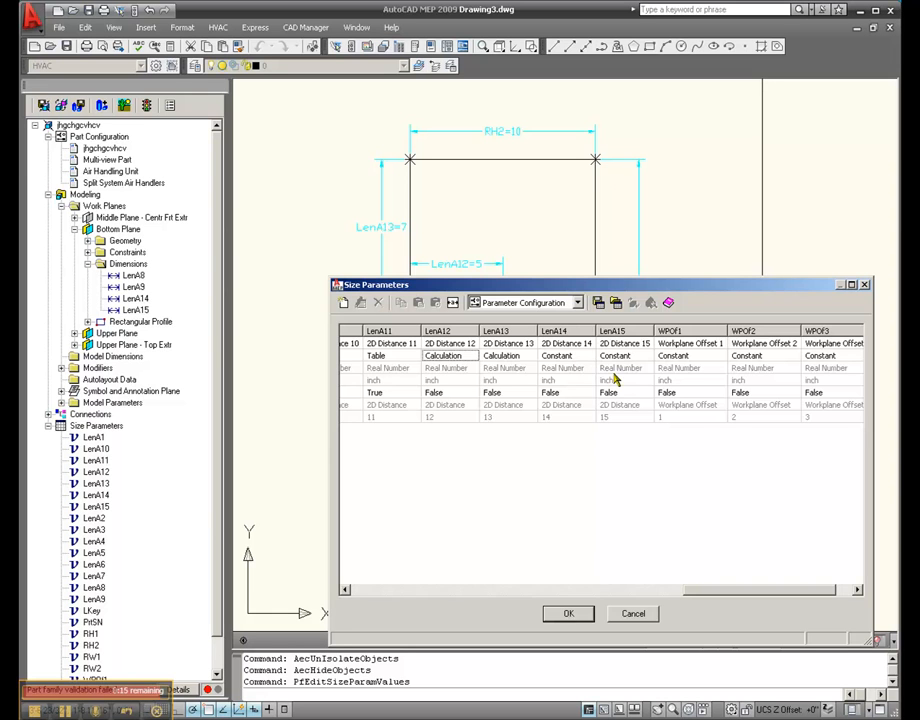
pyautogui.click(566, 614)
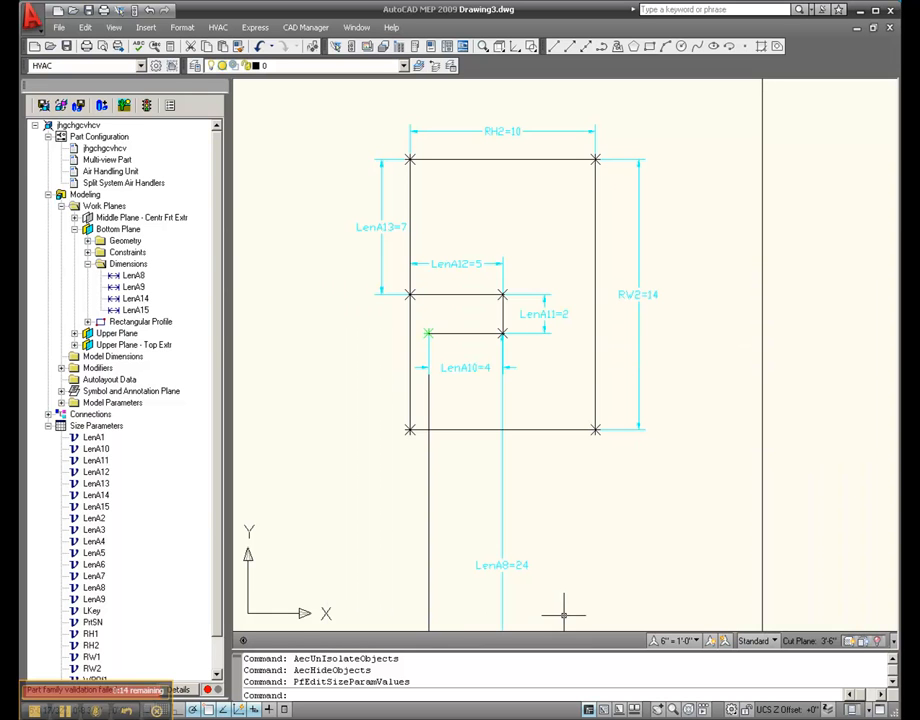
# Inspect the dimensions of the large outer rectangle and reopen the size parameters in the Parameter Configuration view at LenA14 and LenA15.
pyautogui.scroll(-2, 646, 500)
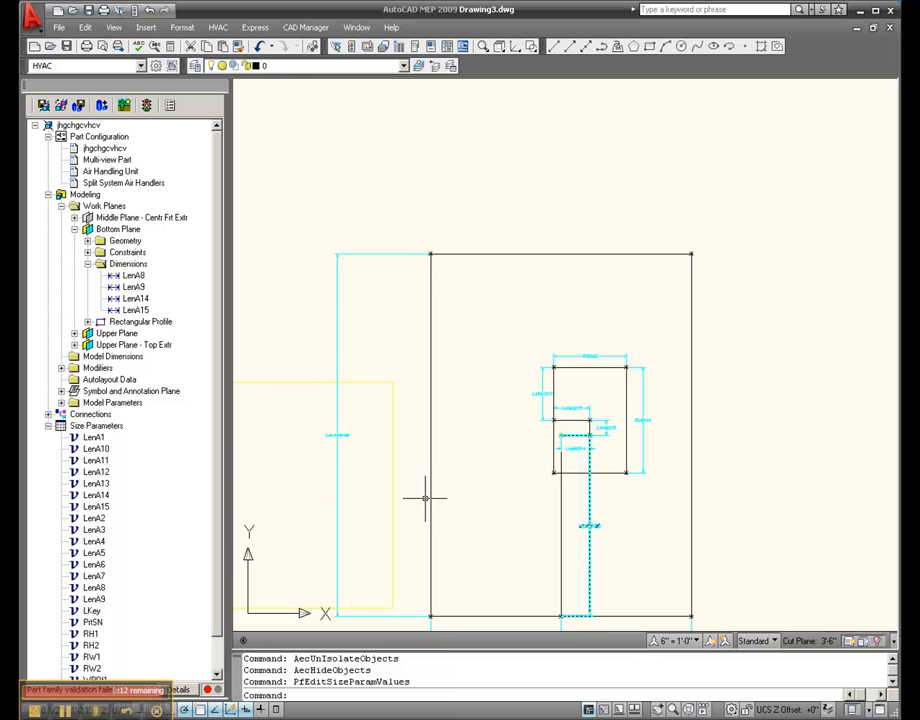
pyautogui.scroll(5, 288, 452)
pyautogui.scroll(-3, 460, 269)
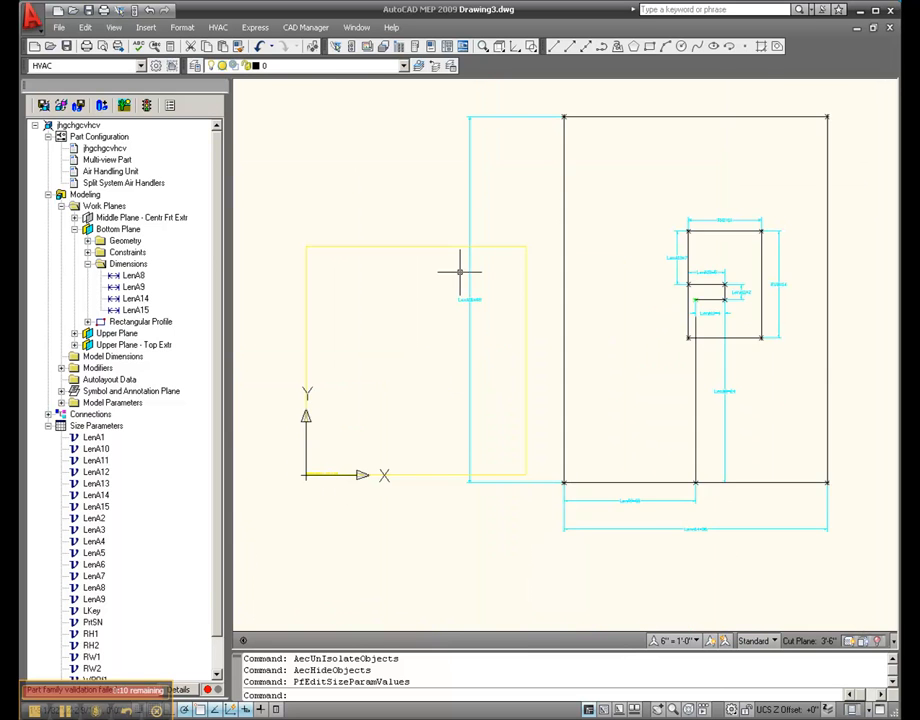
pyautogui.scroll(4, 787, 555)
pyautogui.scroll(2, 848, 592)
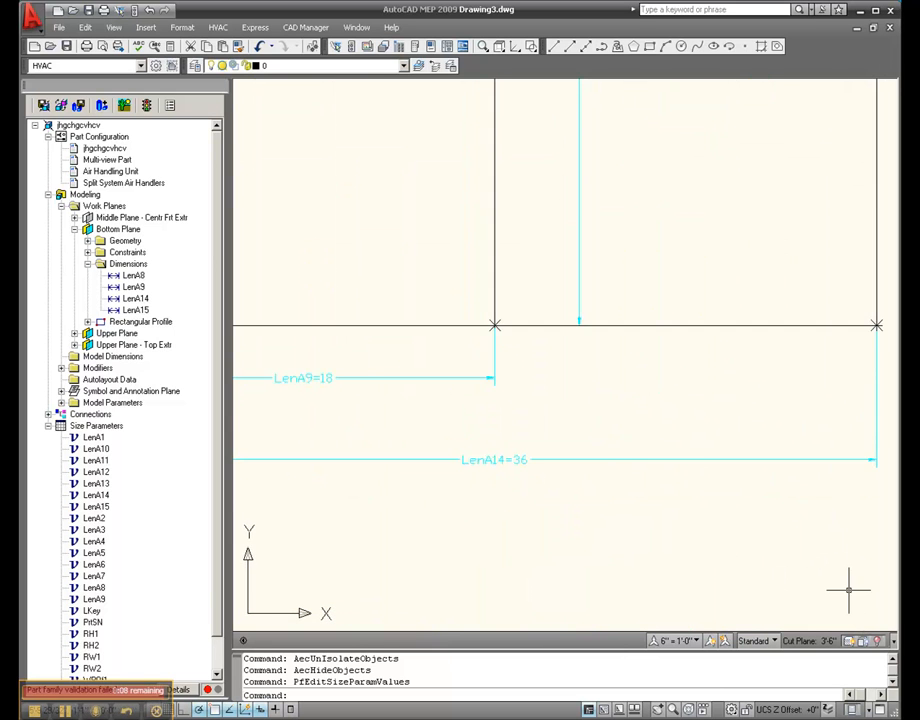
pyautogui.rightClick(108, 508)
pyautogui.click(118, 514)
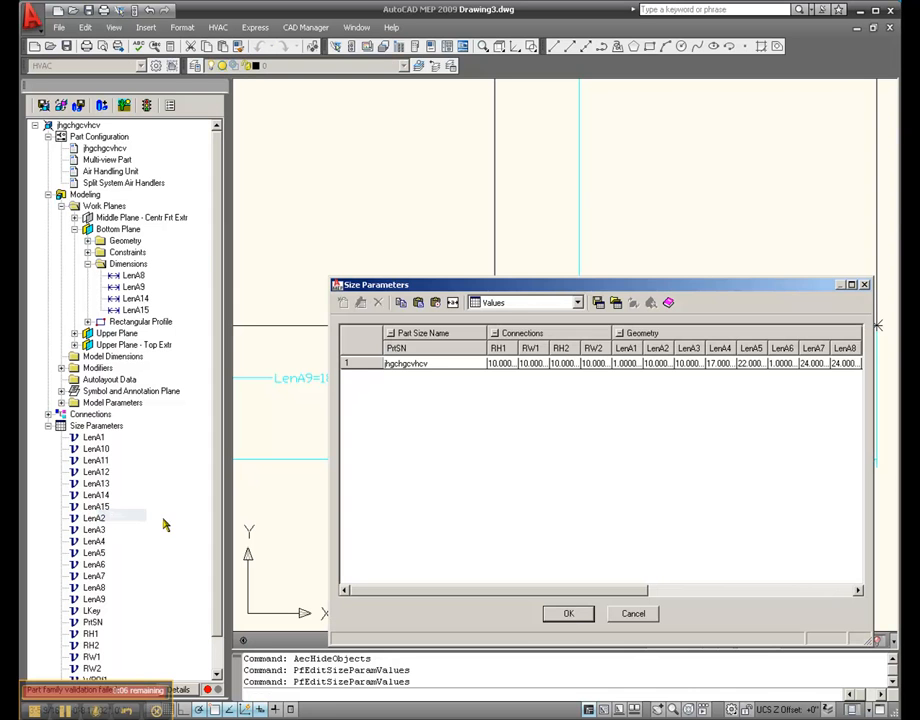
pyautogui.click(527, 303)
pyautogui.click(528, 330)
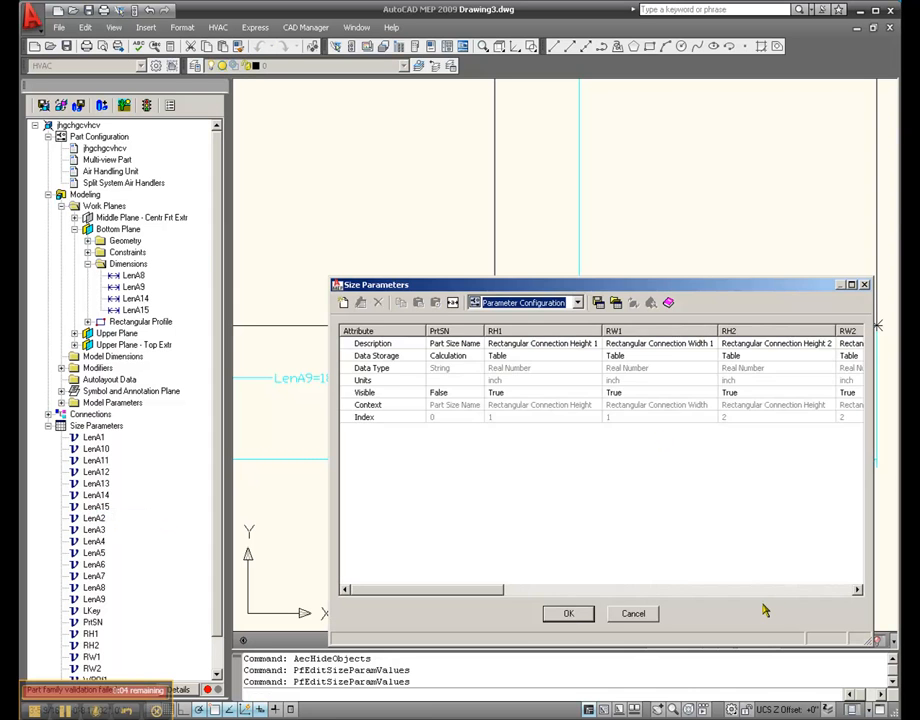
pyautogui.click(780, 592)
pyautogui.moveTo(778, 596); pyautogui.dragTo(821, 590)
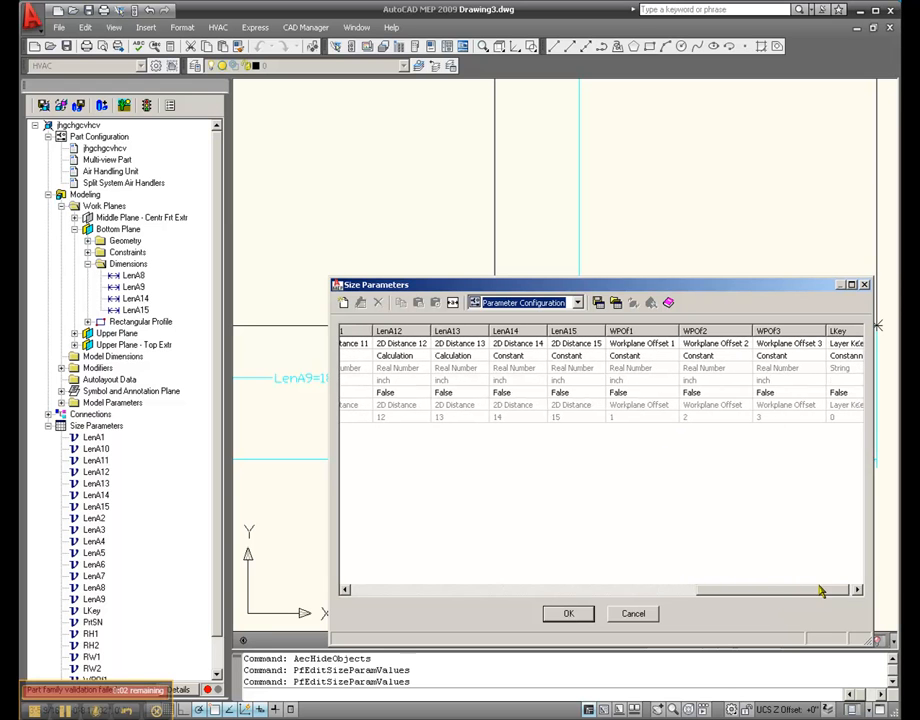